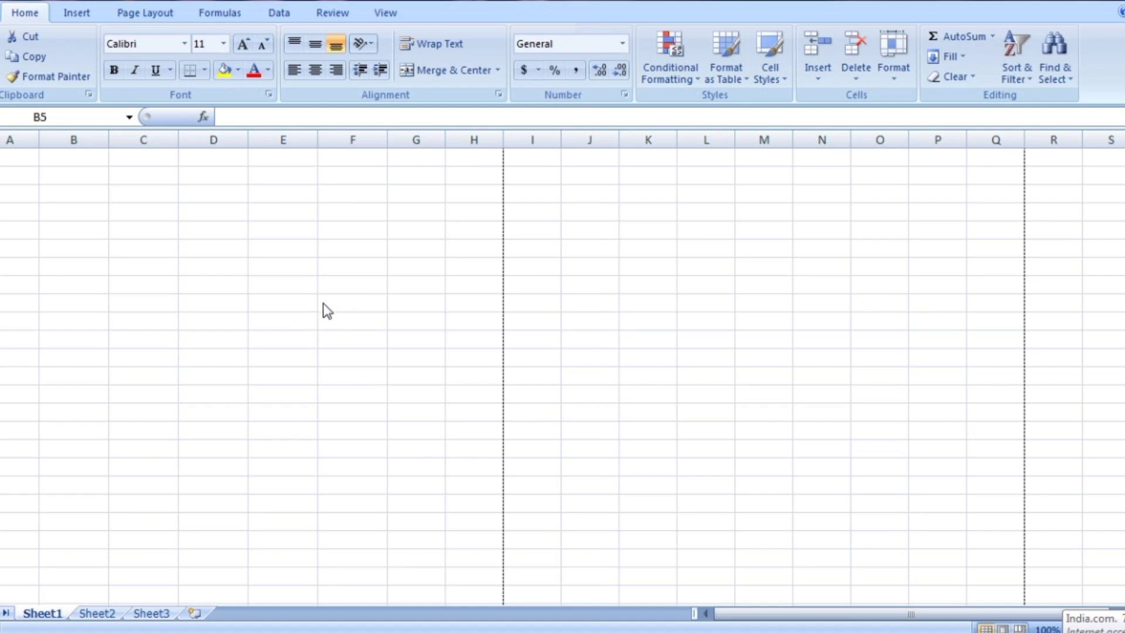
Select B5:F11 and insert it as a table headed Column1 through Column5.
left_click_drag(73, 229, 352, 358)
left_click(183, 405)
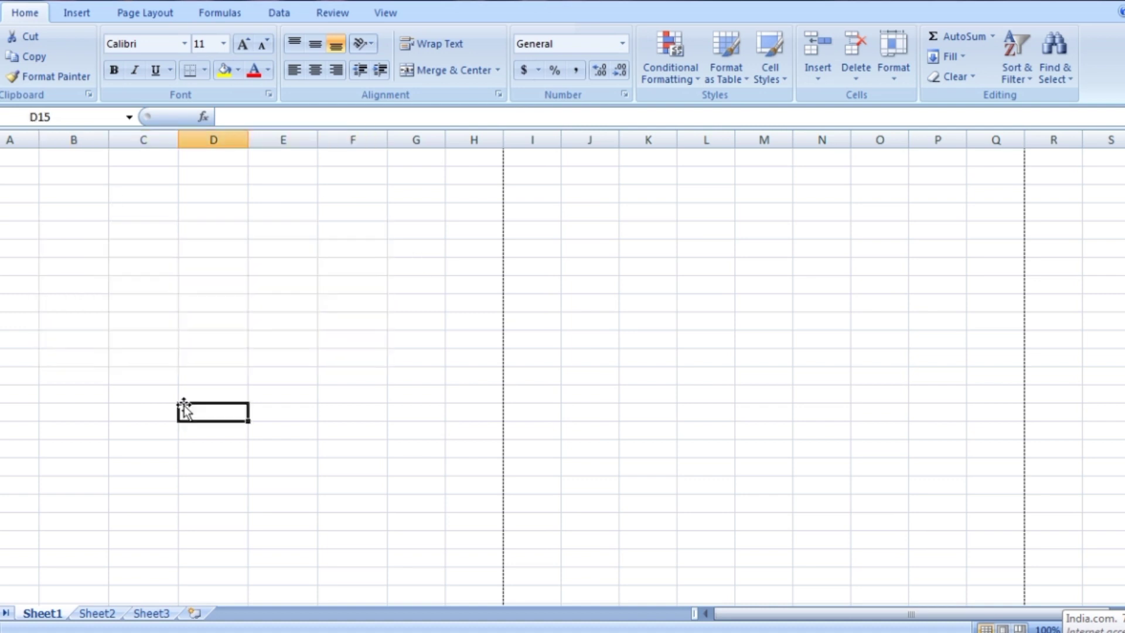
left_click(51, 235)
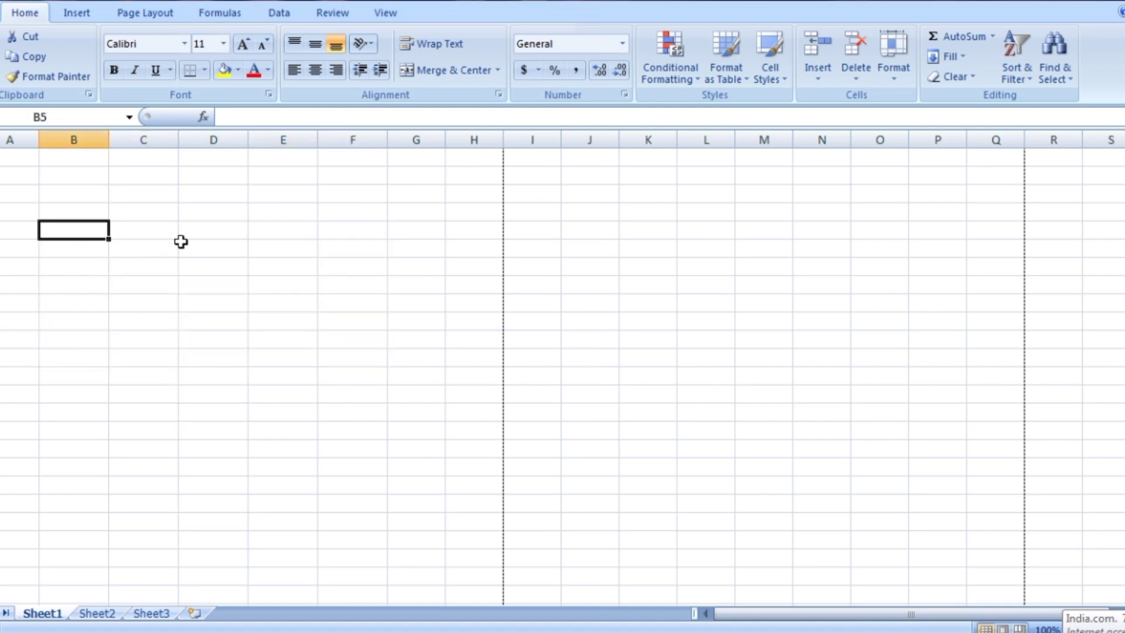
left_click(132, 232)
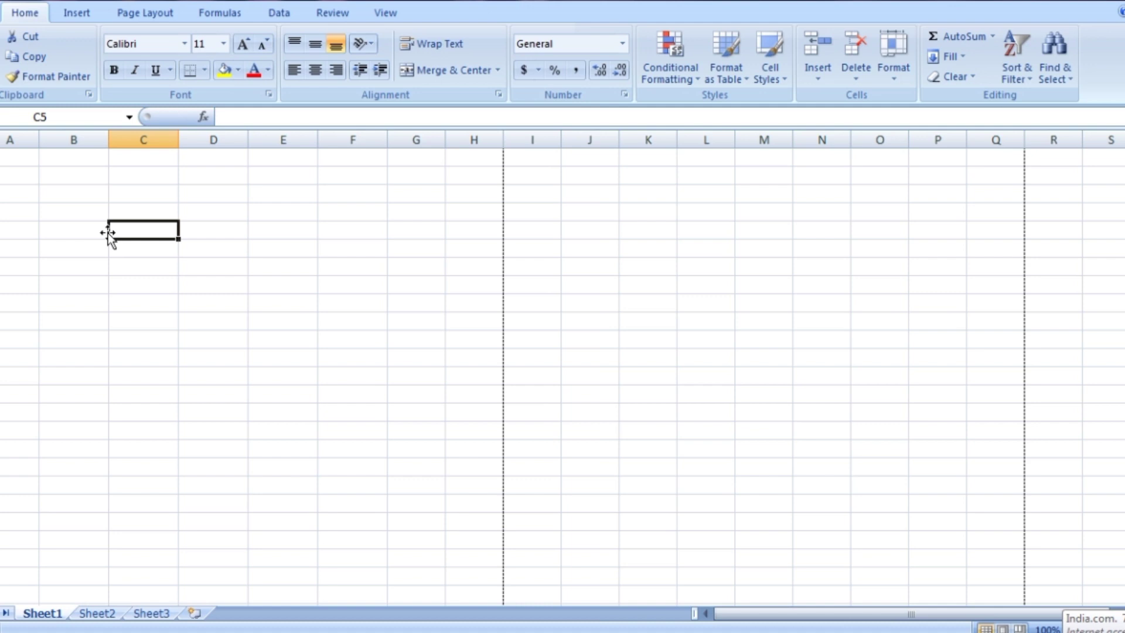
left_click_drag(83, 231, 323, 363)
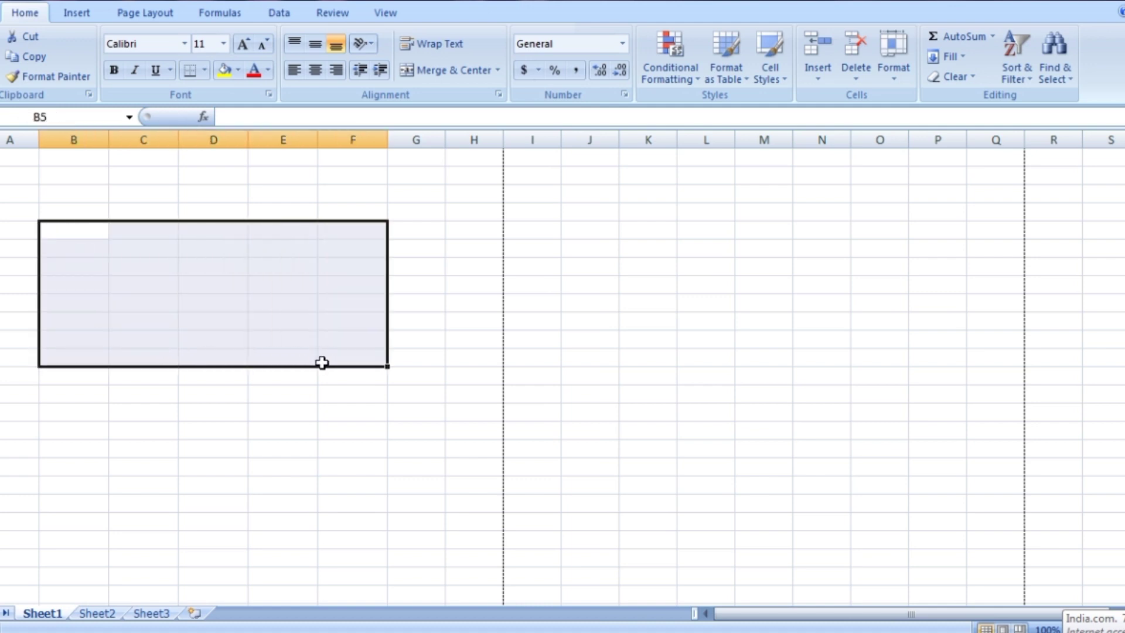
left_click(227, 300)
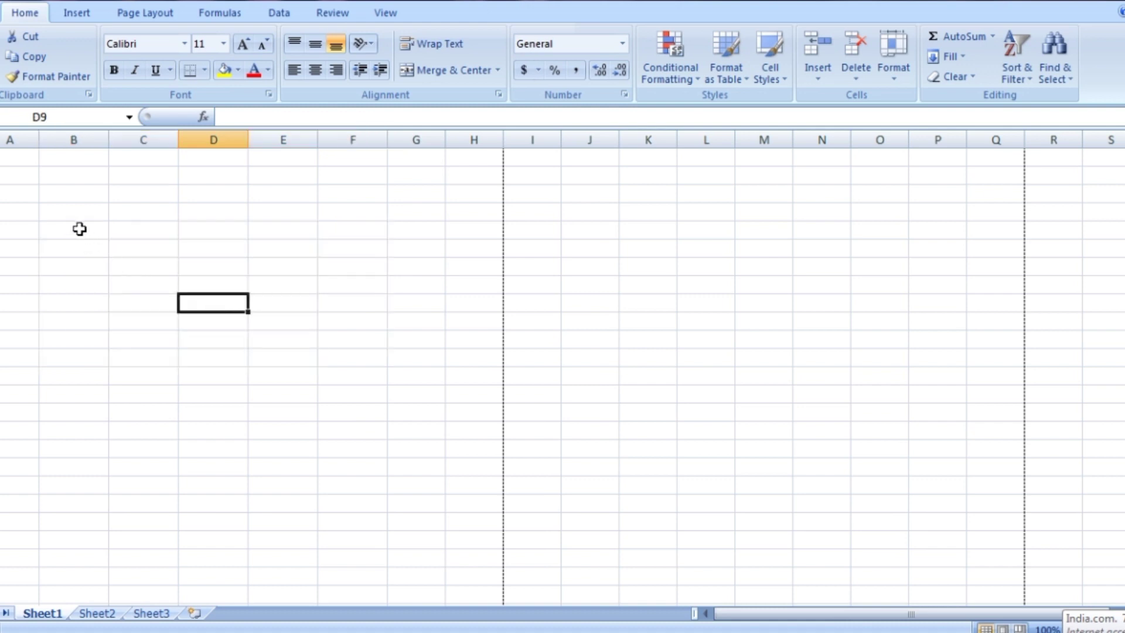
left_click_drag(78, 229, 337, 344)
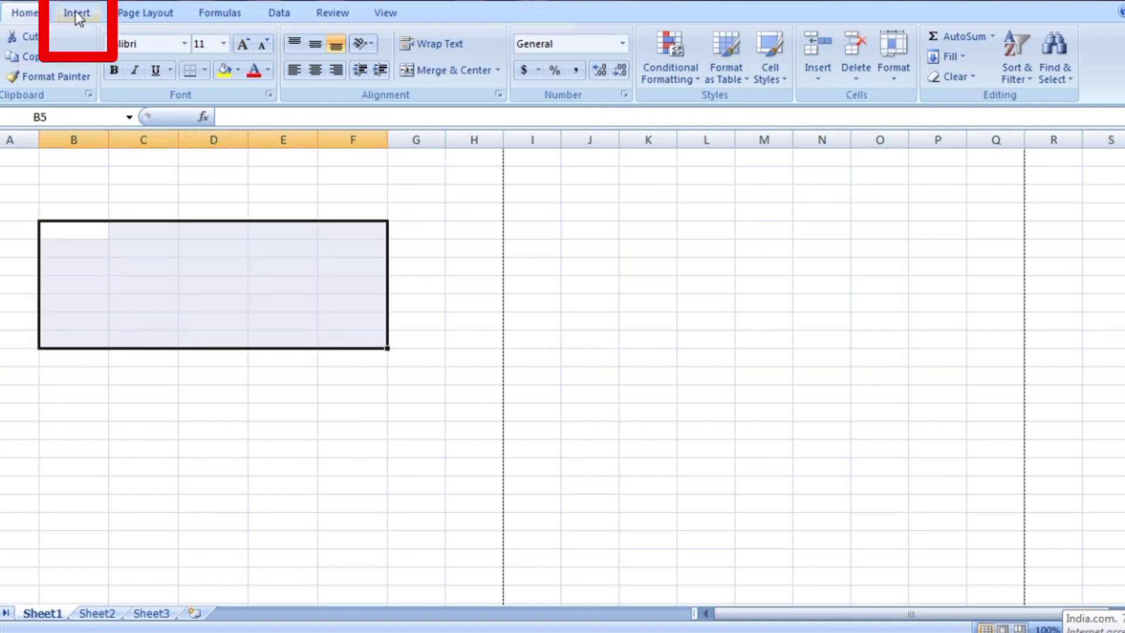
left_click(78, 16)
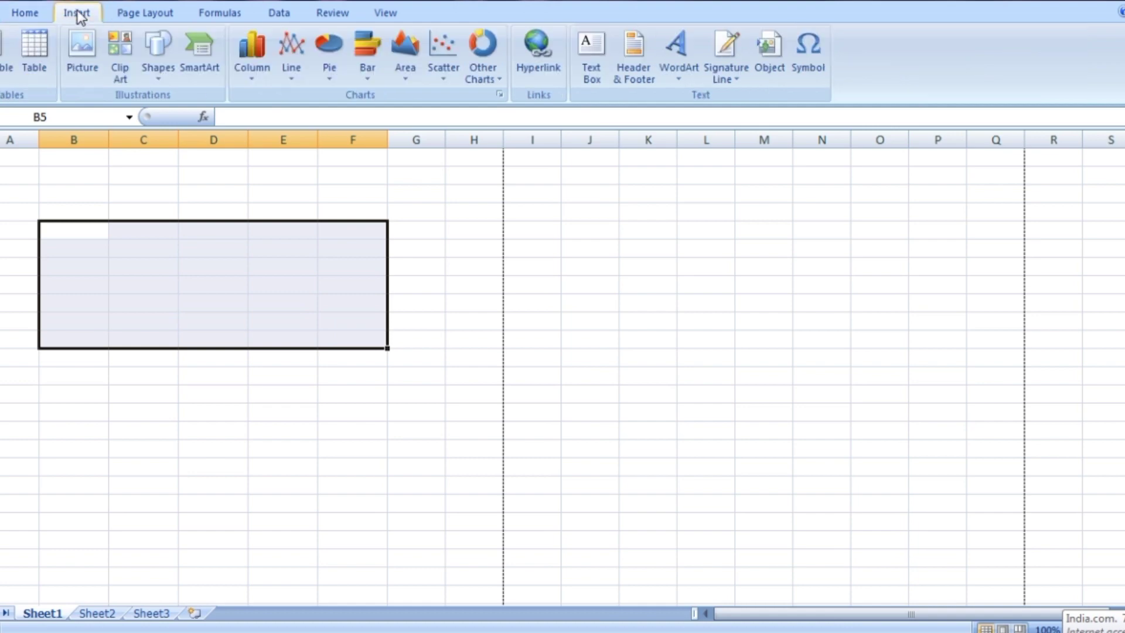
left_click(35, 58)
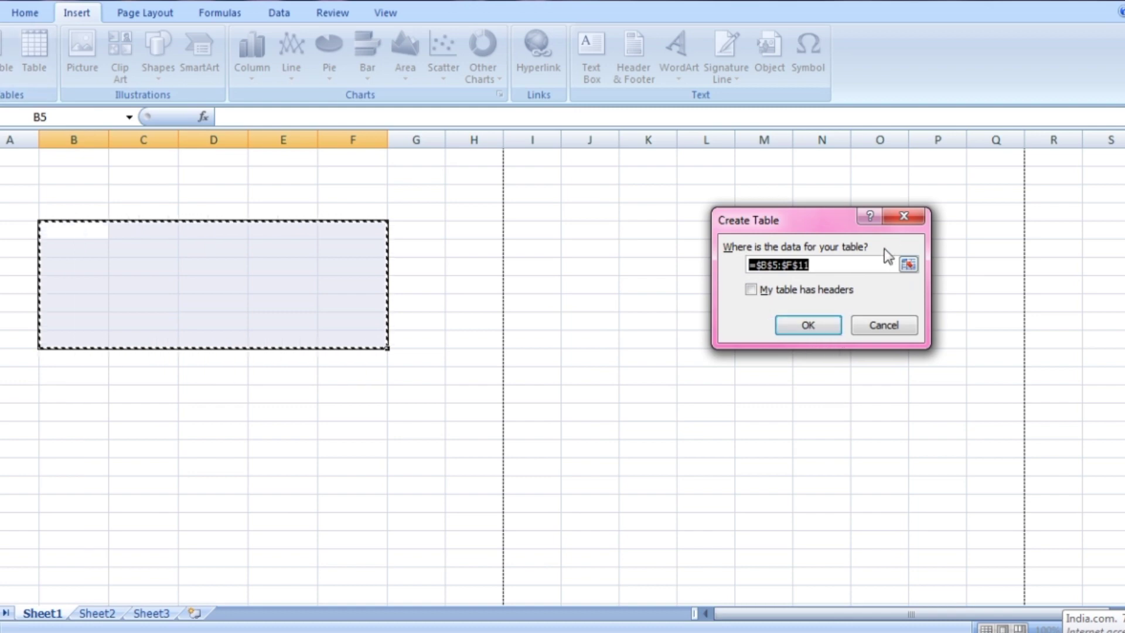
left_click(814, 325)
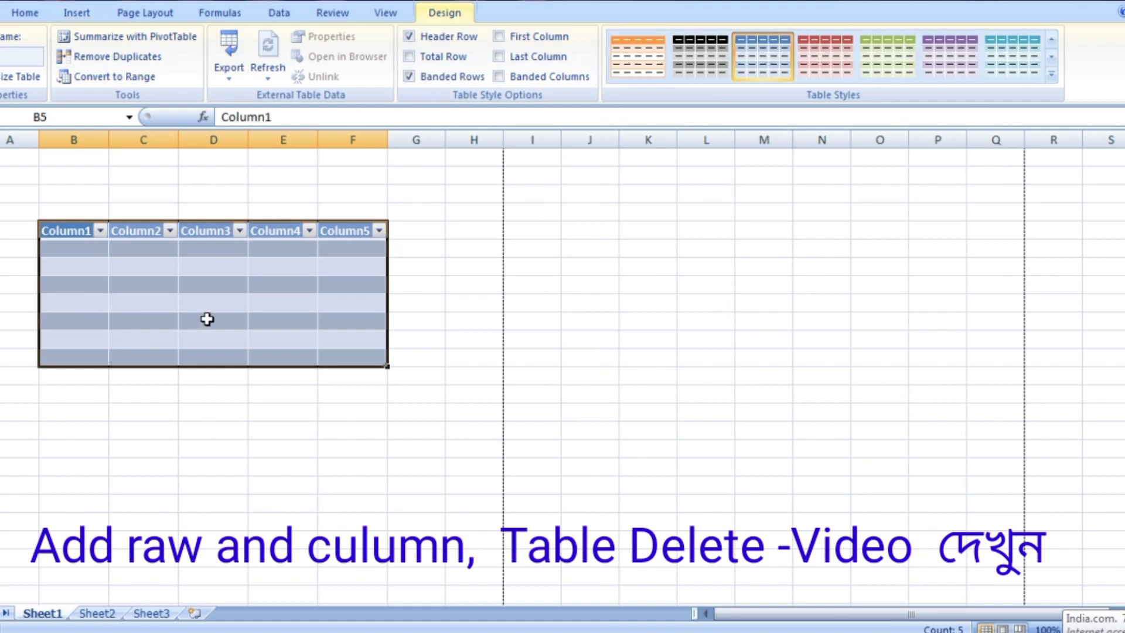
left_click(644, 345)
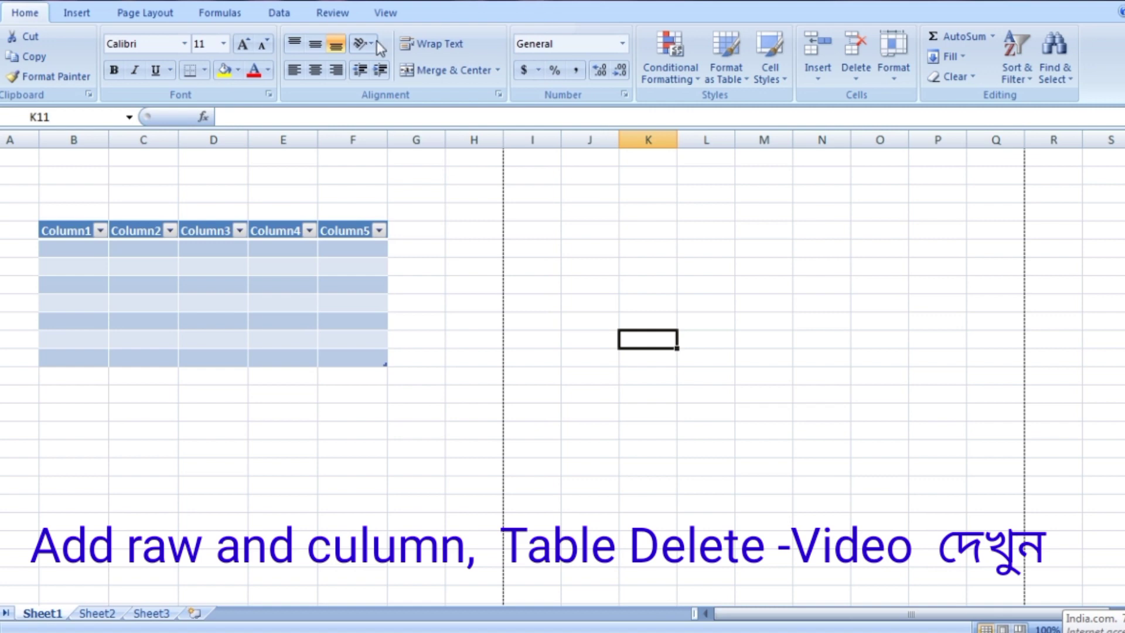
left_click(205, 283)
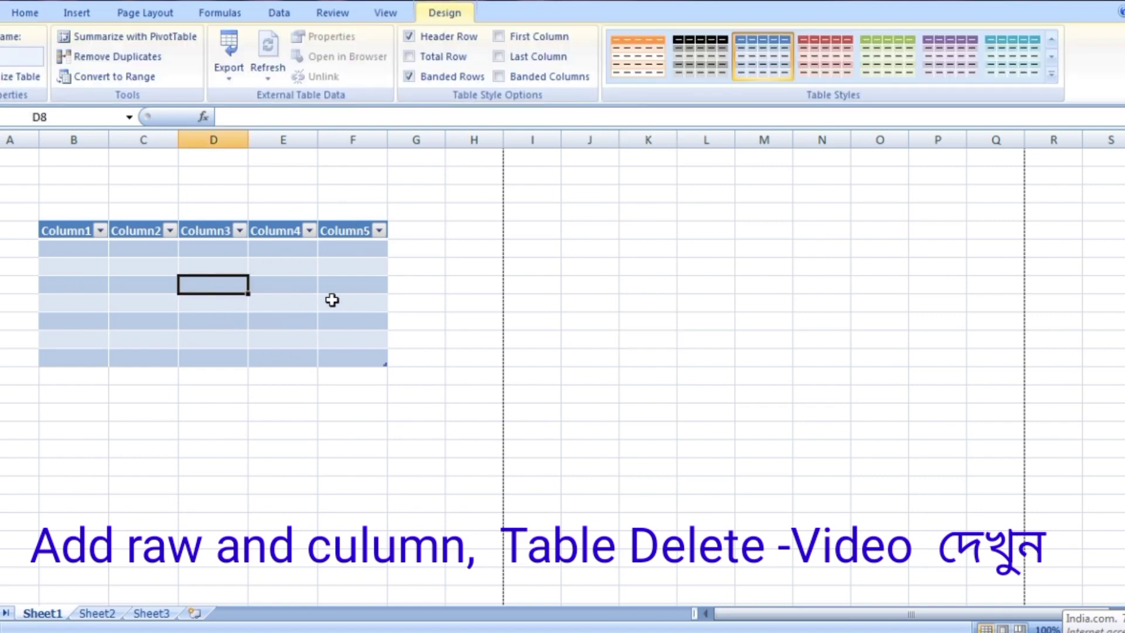
left_click(343, 286)
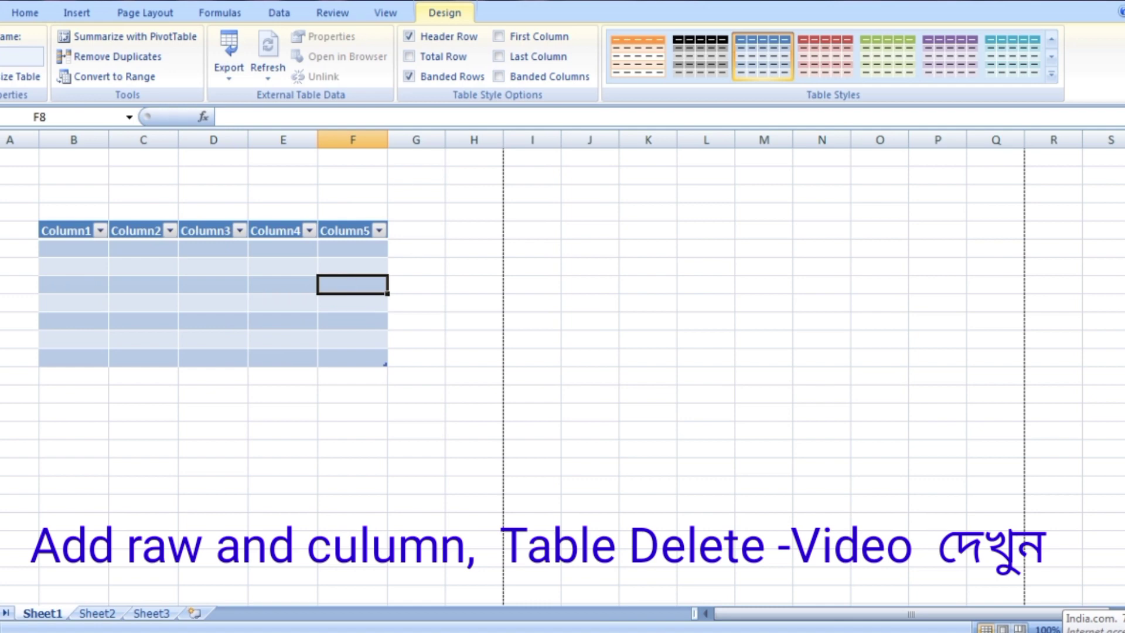
left_click_drag(73, 230, 343, 351)
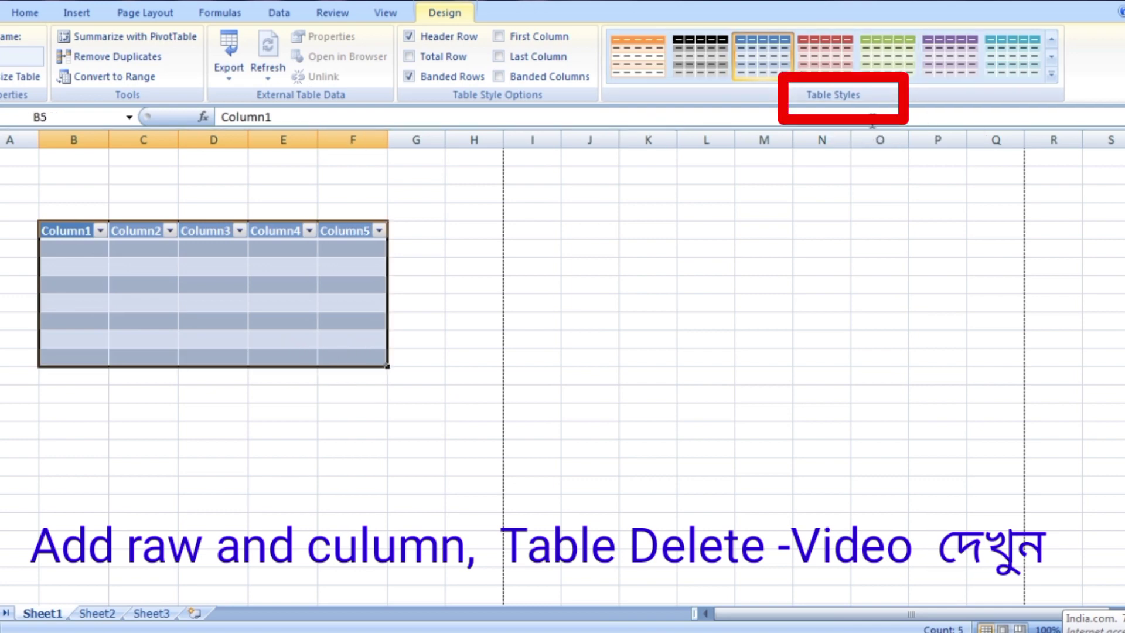
Apply the black-header, grey-banded table style from the Table Styles gallery.
left_click(1051, 75)
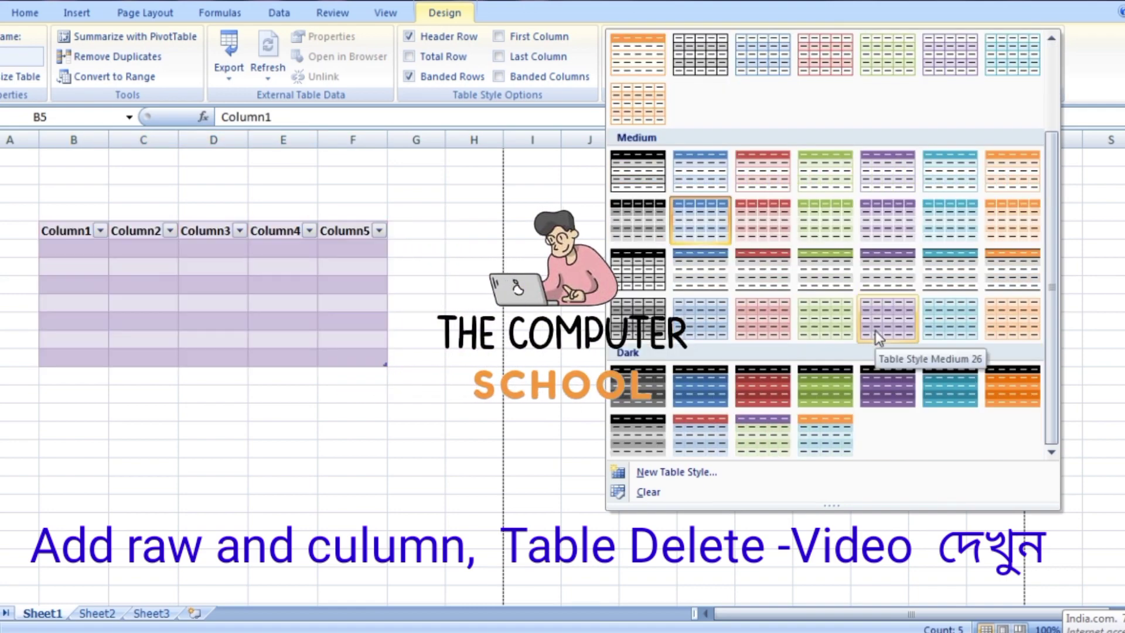
scroll(895, 232, "up", 2)
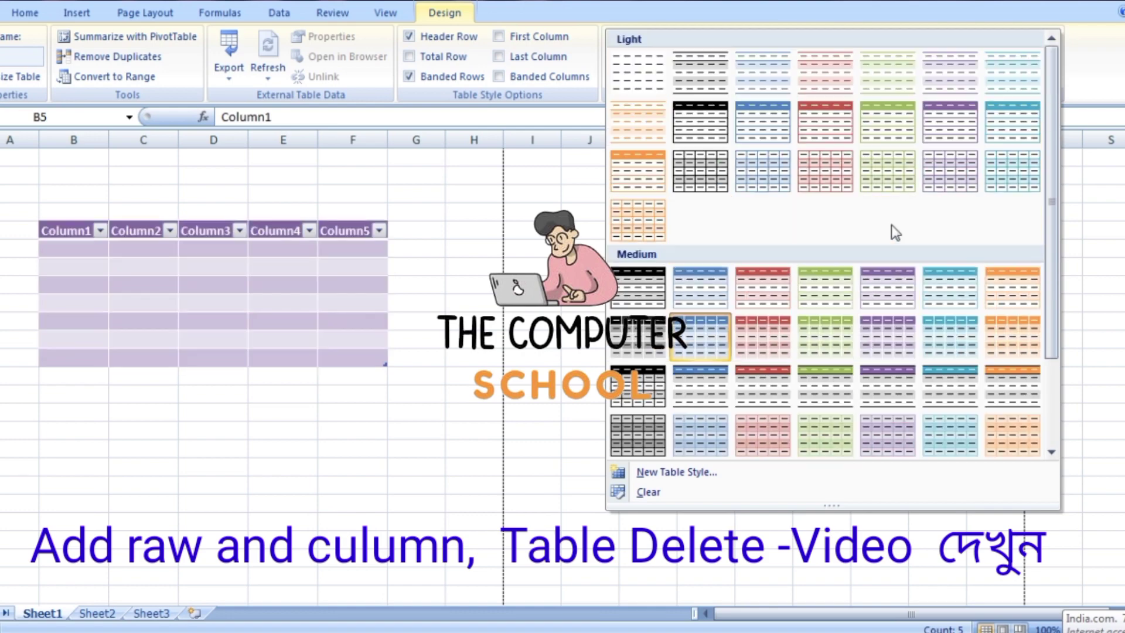
scroll(896, 233, "down", 2)
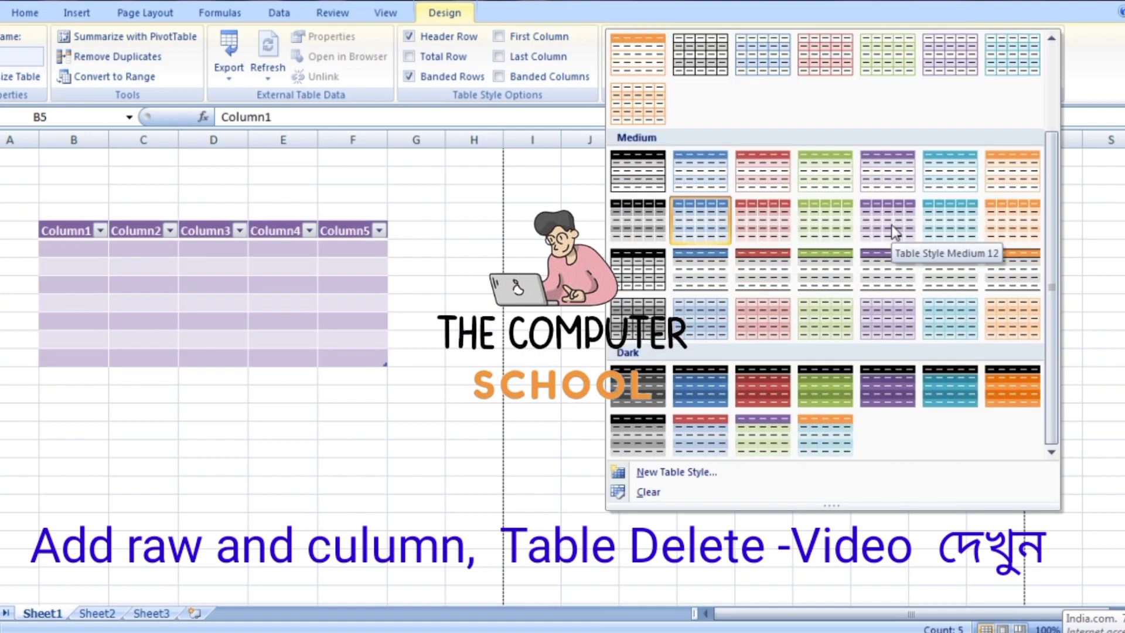
left_click(659, 283)
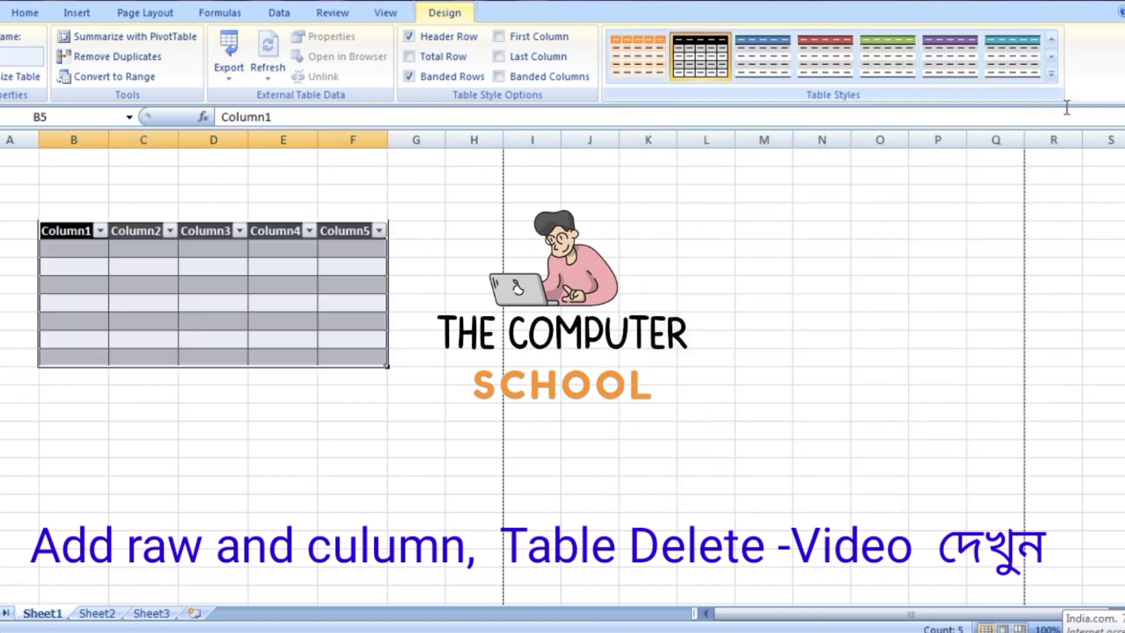
Browse the table styles gallery again and close it without changing the style.
left_click(1052, 76)
scroll(770, 293, "down", 1)
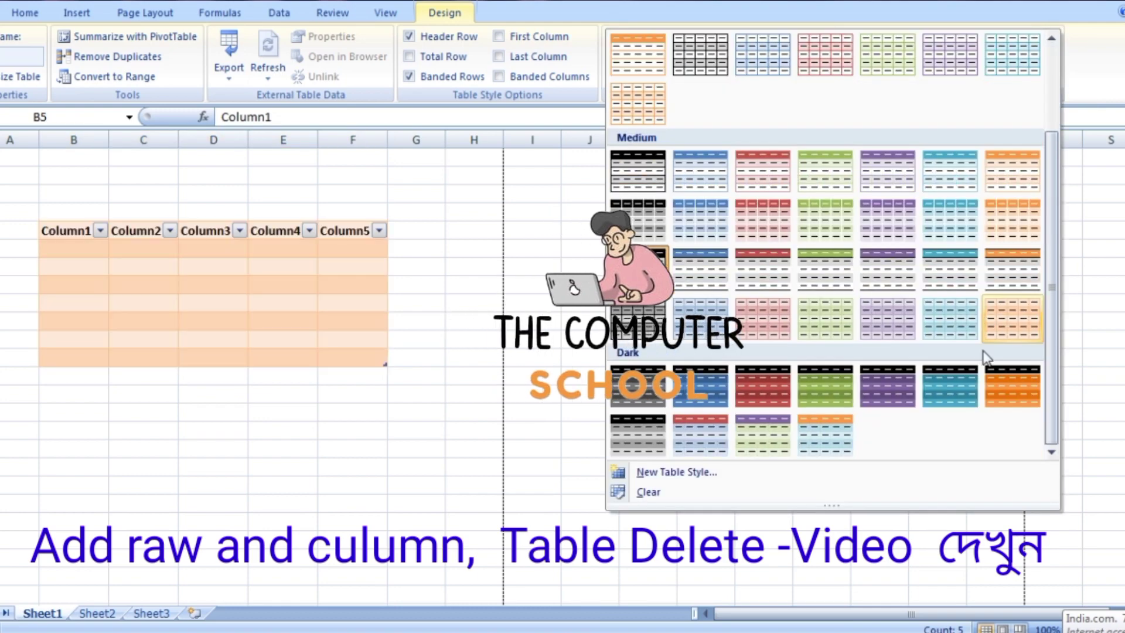
scroll(770, 331, "down", 1)
left_click(941, 538)
left_click(24, 12)
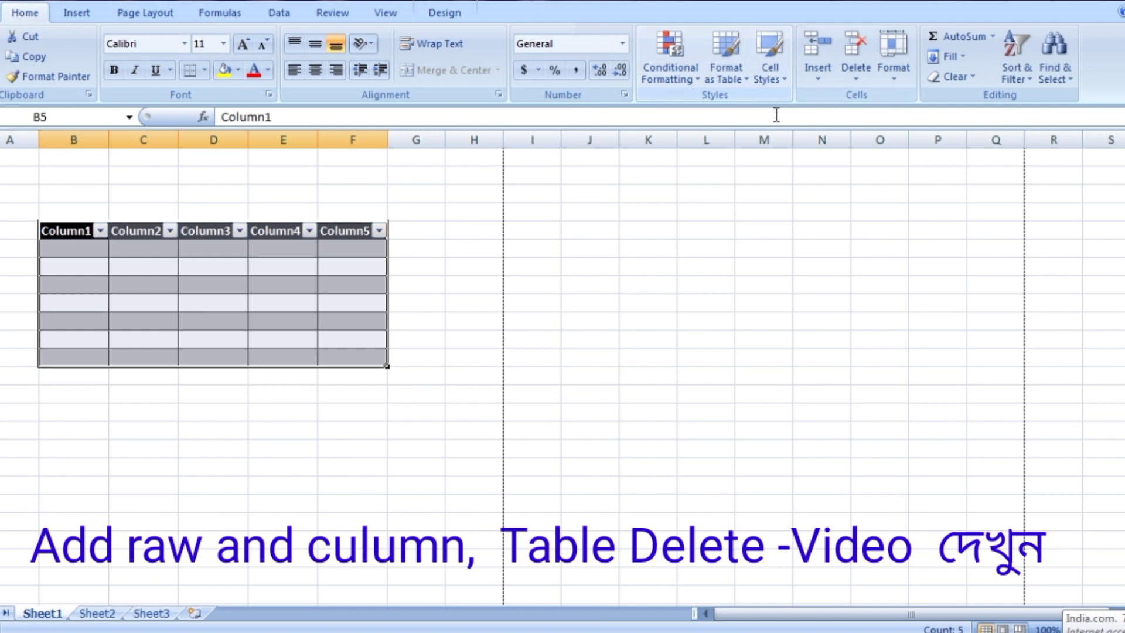
Look through Cell Styles without applying one, then reselect the table for its Design options.
left_click(785, 79)
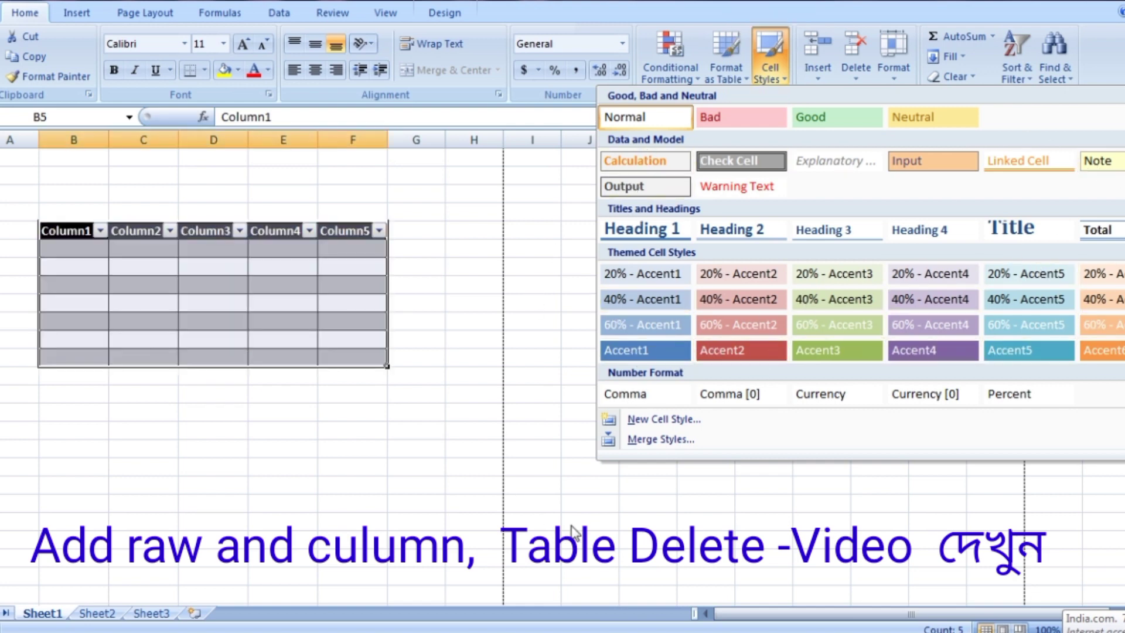
left_click(791, 529)
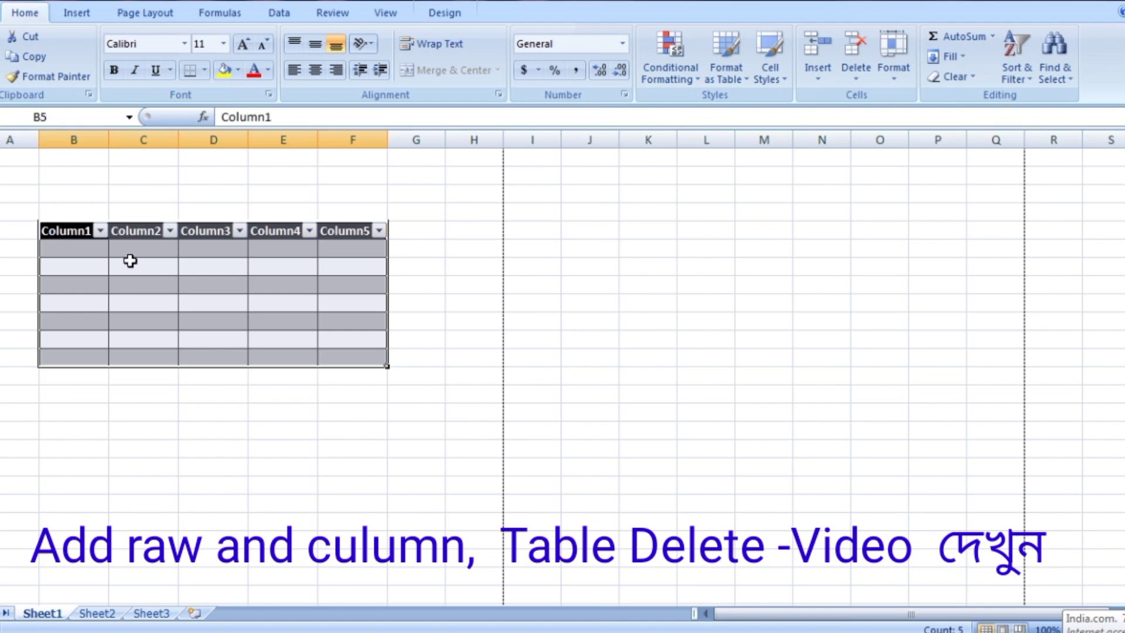
left_click_drag(68, 233, 332, 359)
left_click(444, 13)
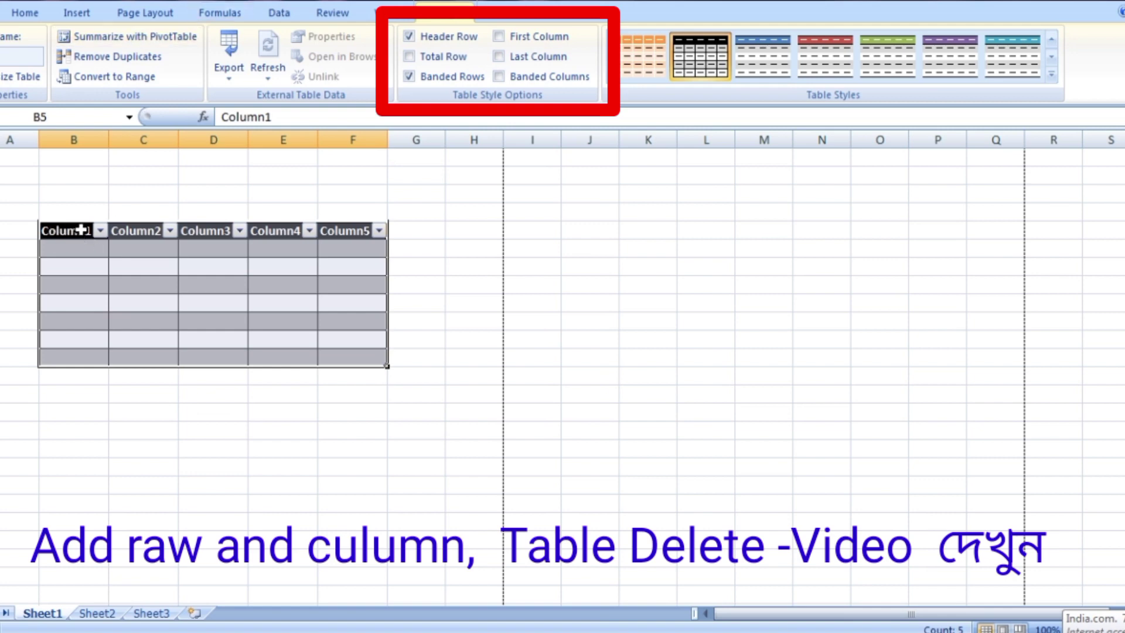
Replace headers Column1, Column2 and Column3 with roll, name and class.
double_click(81, 229)
left_click_drag(91, 230, 24, 233)
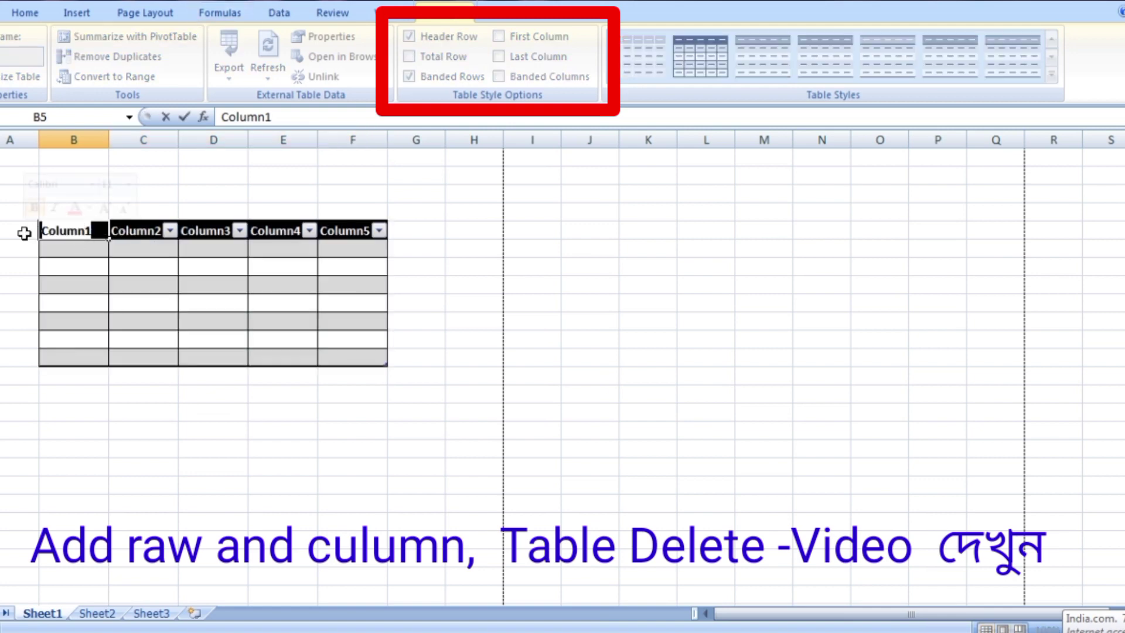
key("BackSpace")
type("r")
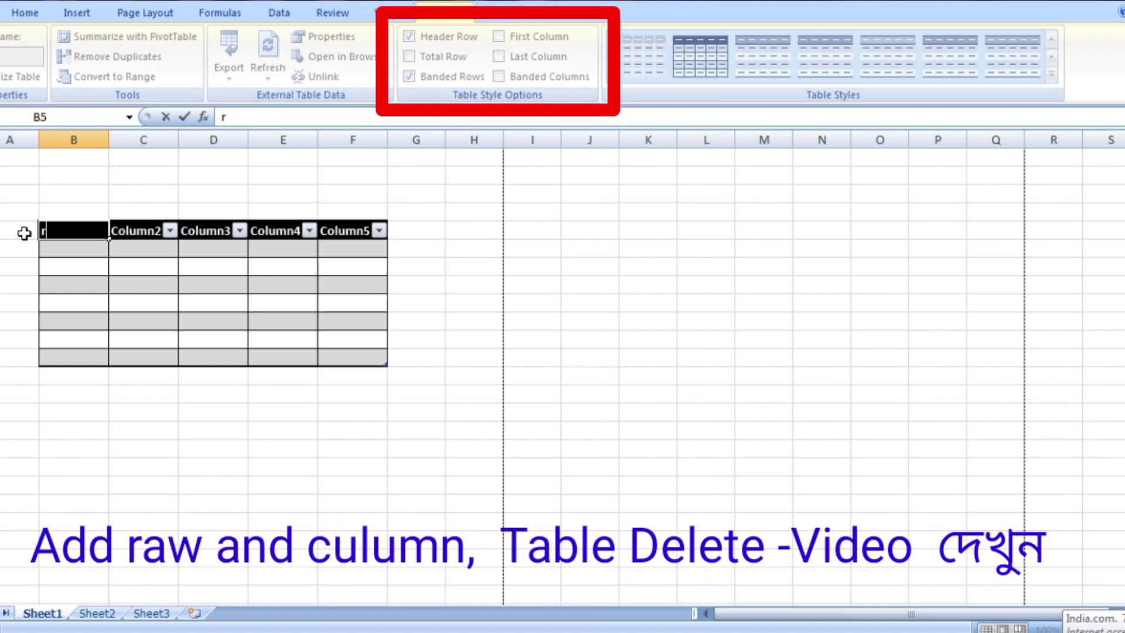
type("oll")
key("Tab")
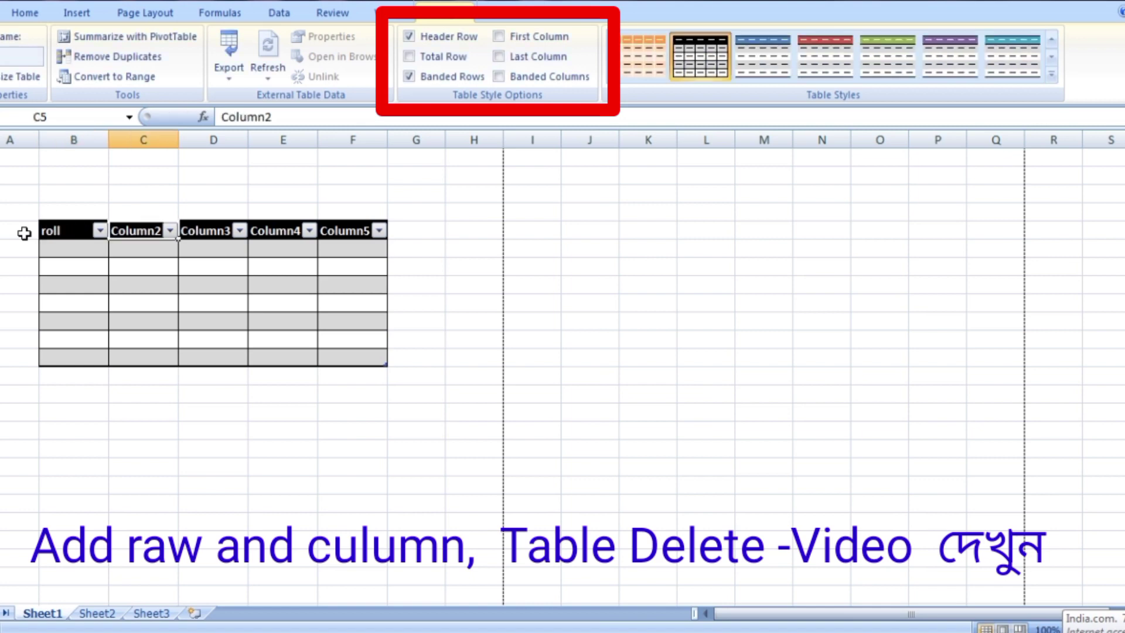
type("name")
key("Tab")
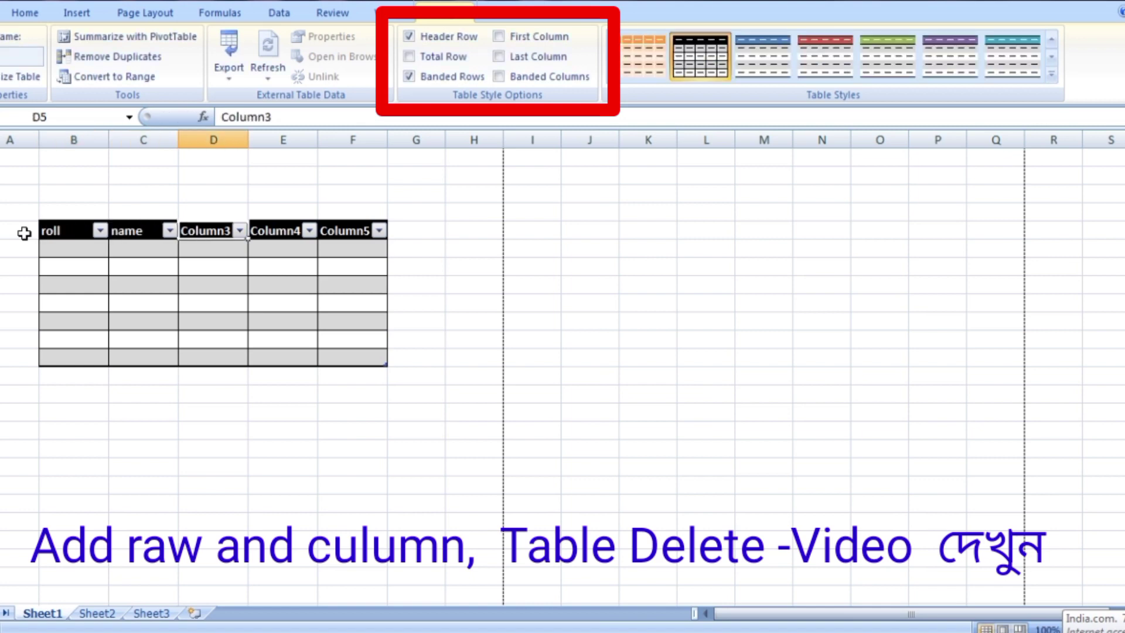
type("class")
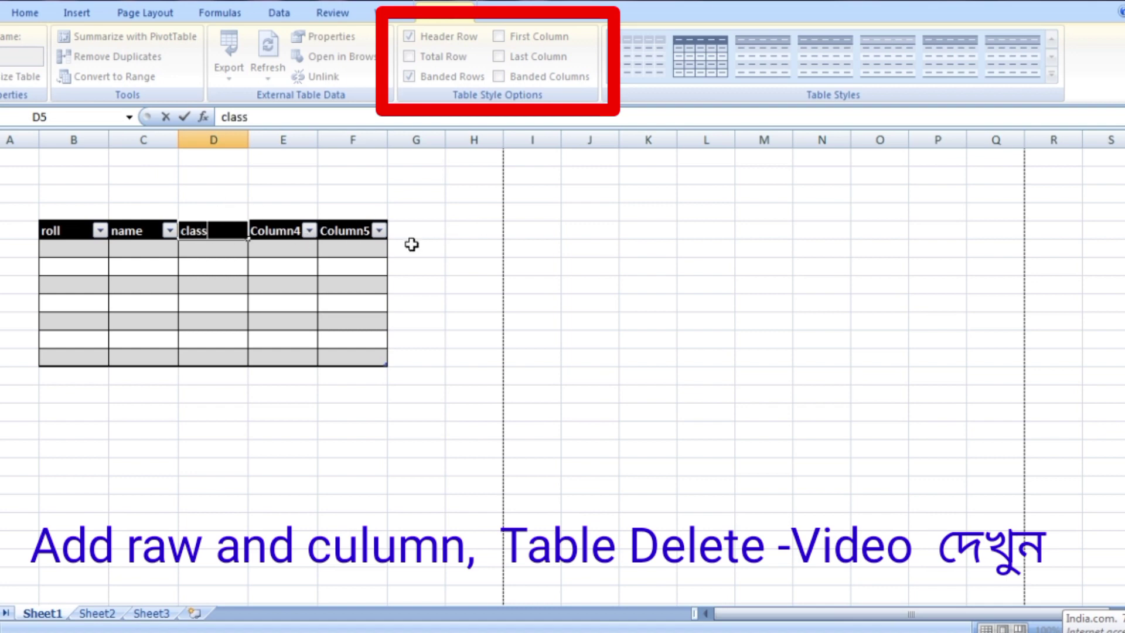
left_click(404, 232)
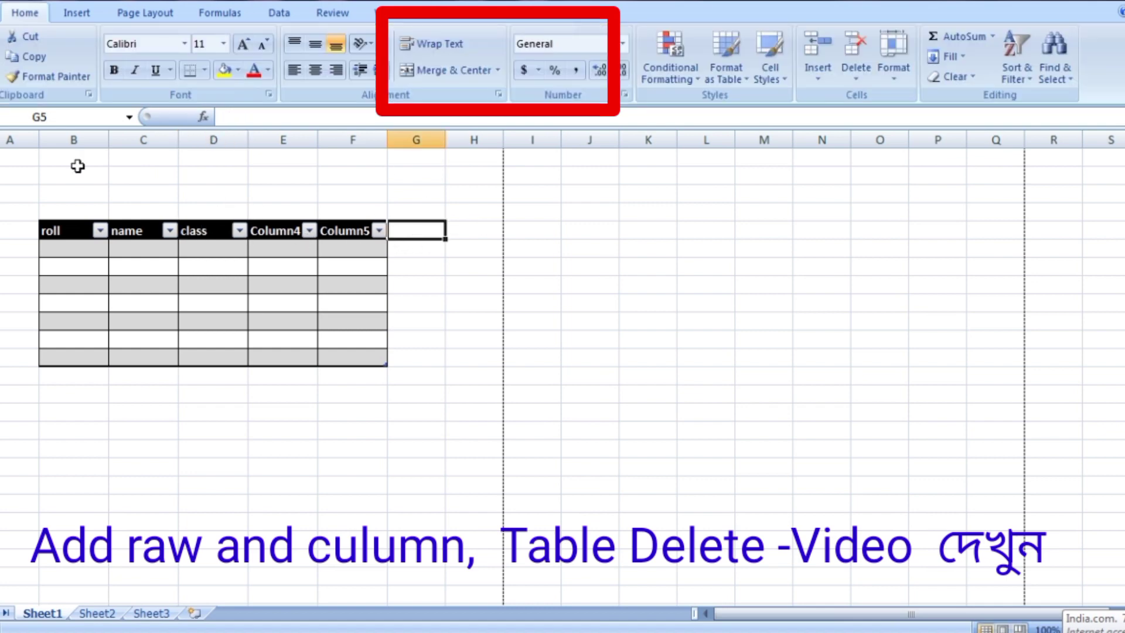
left_click(42, 230)
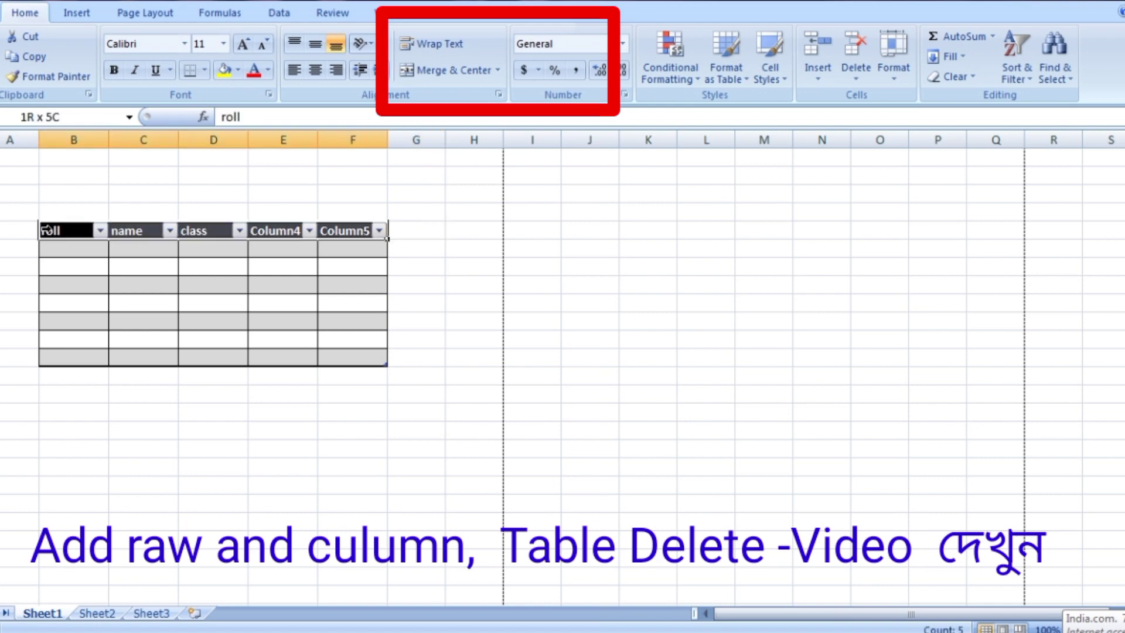
left_click(445, 13)
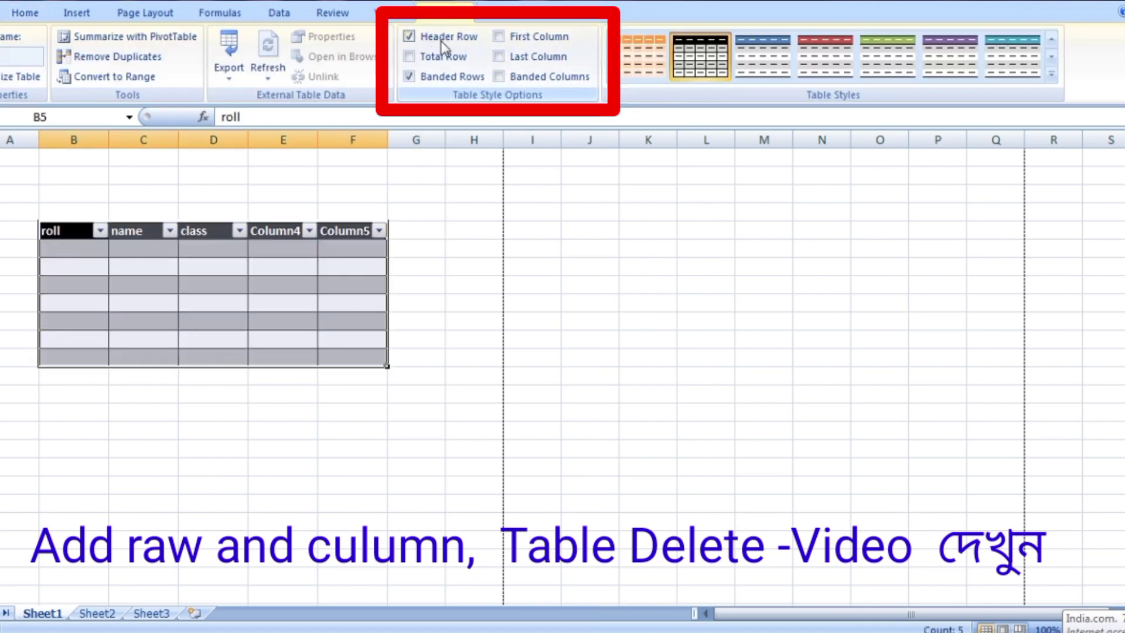
Toggle the header row off and on, then add a Total row showing 0 under Column5.
left_click(410, 37)
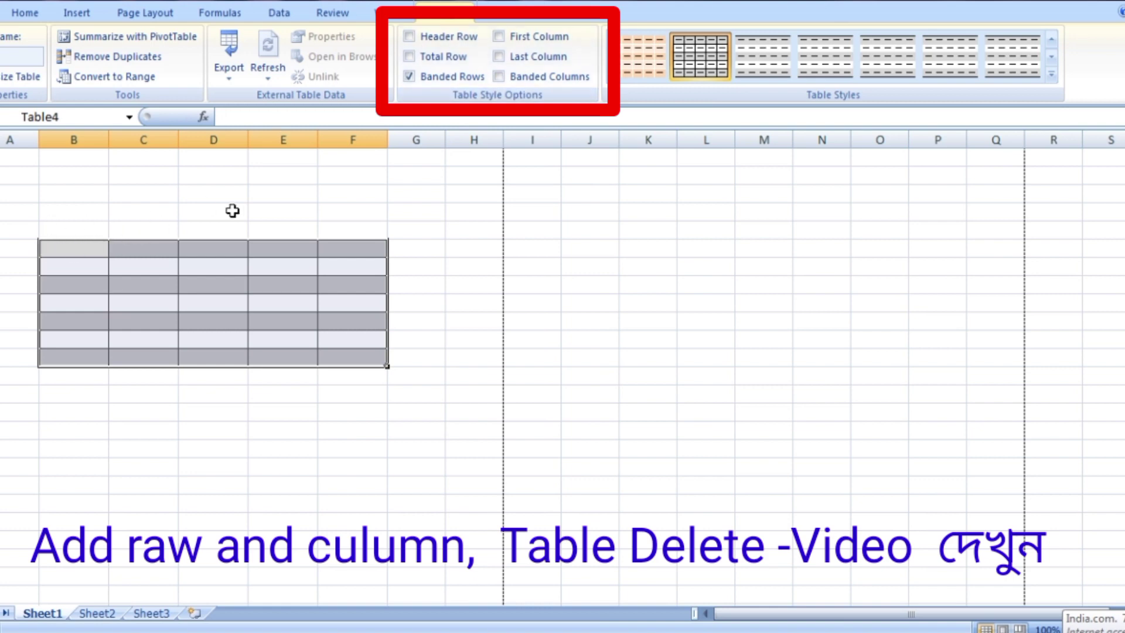
left_click(409, 36)
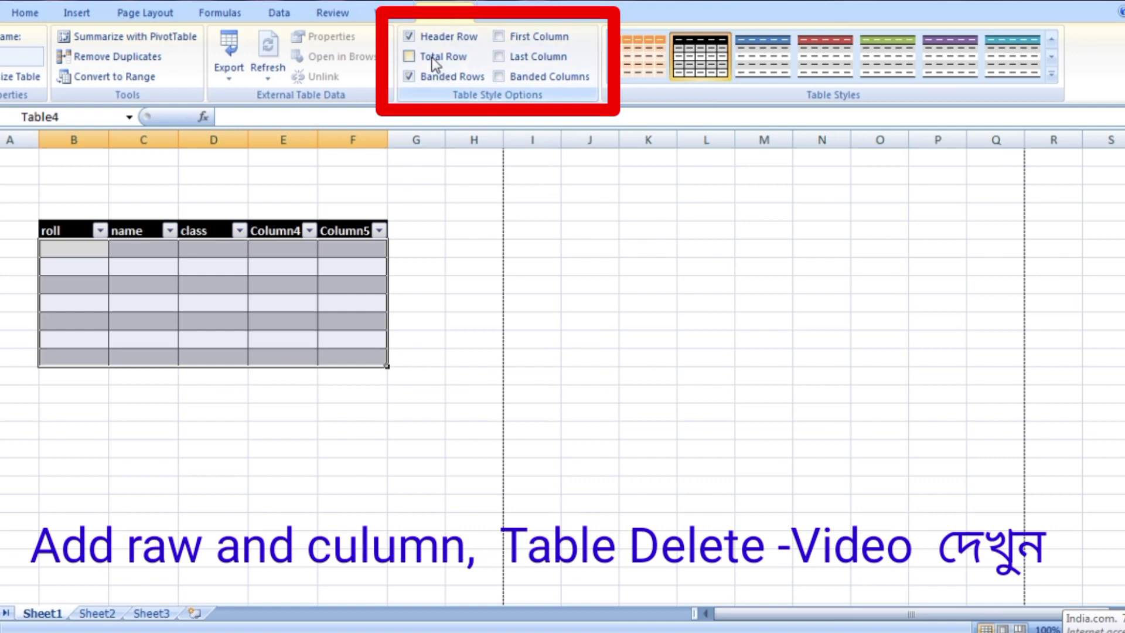
left_click(409, 56)
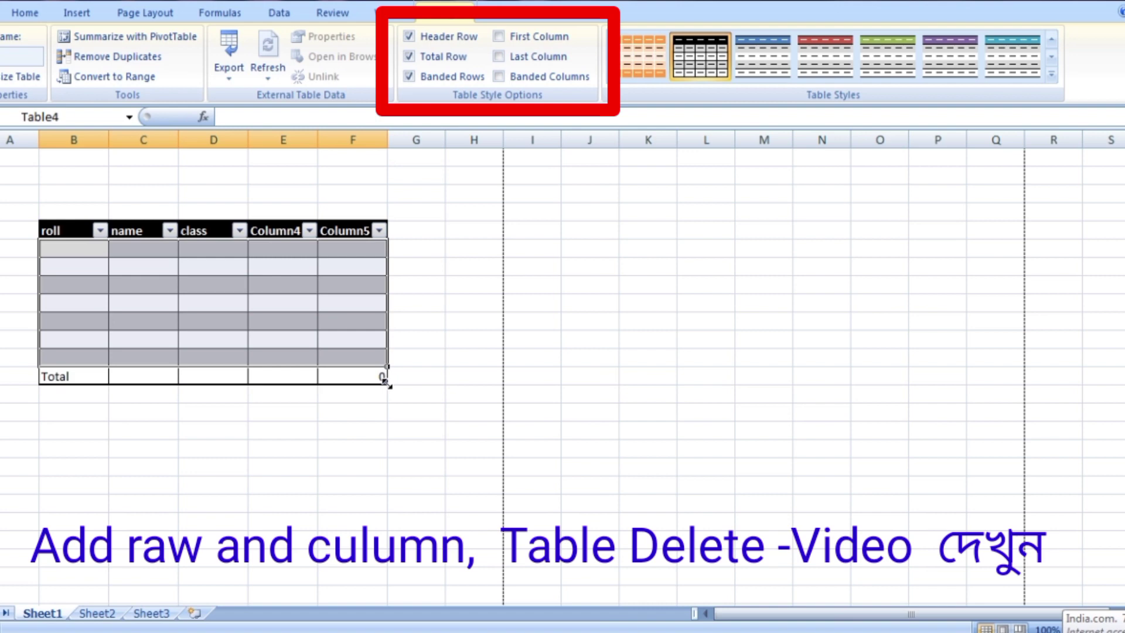
Remove the Total row, try banded rows on and off, and check the print preview.
left_click(409, 56)
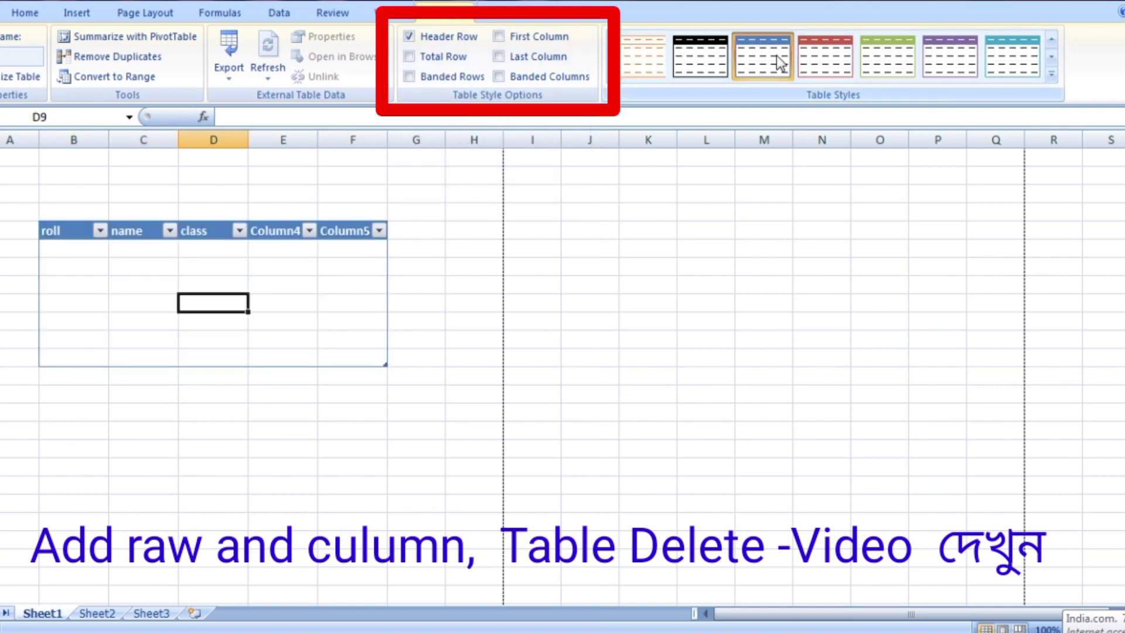
left_click_drag(70, 232, 93, 343)
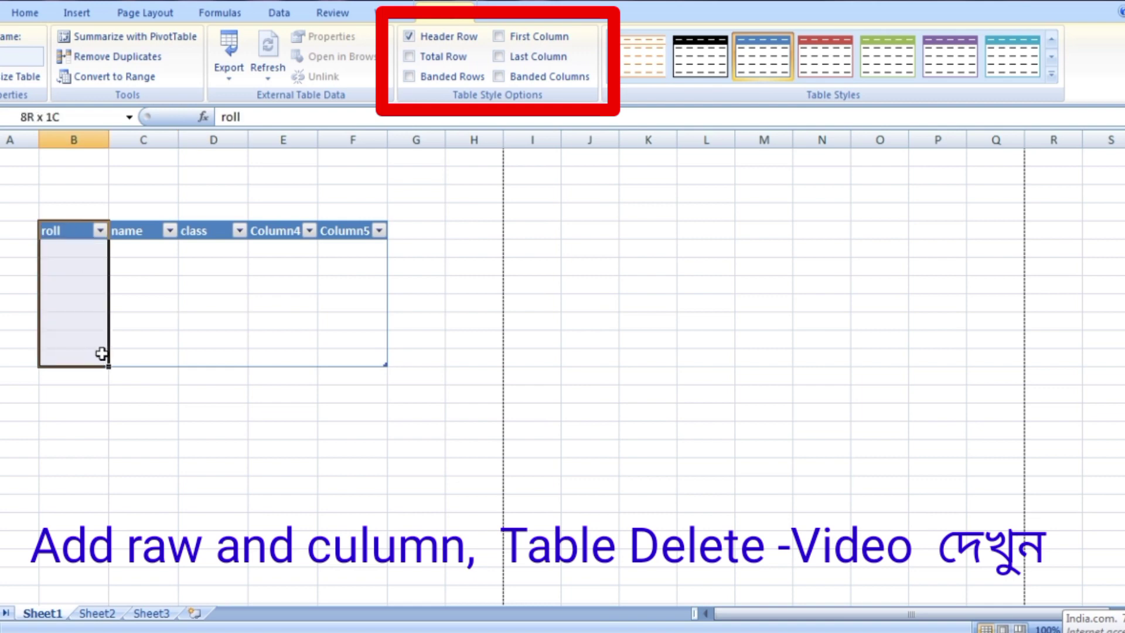
left_click(408, 78)
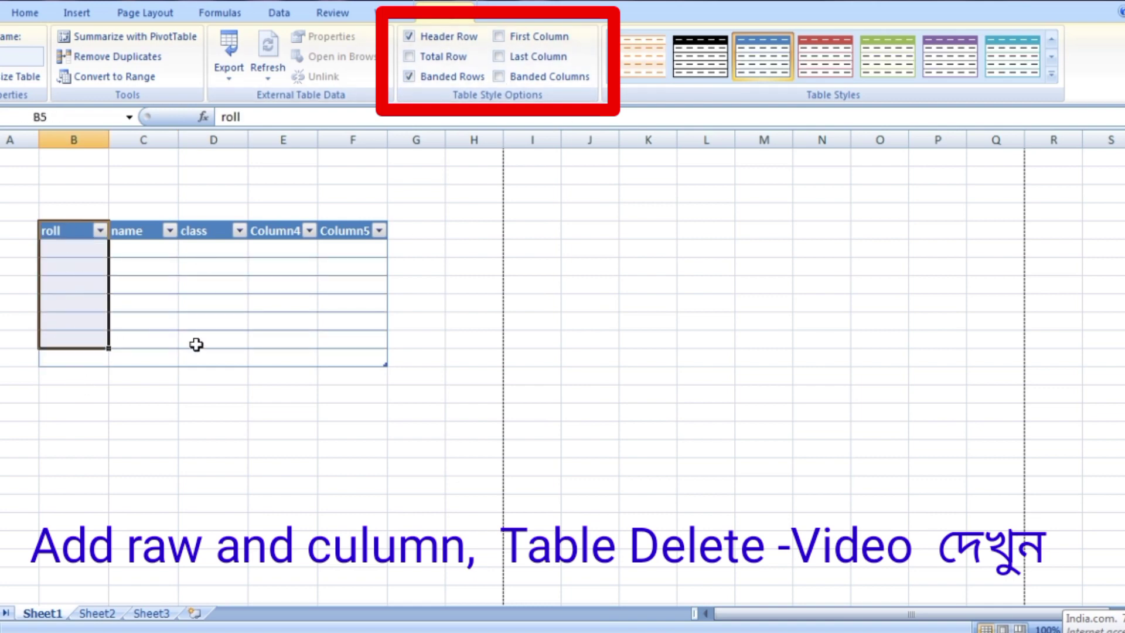
left_click(408, 77)
left_click(124, 337)
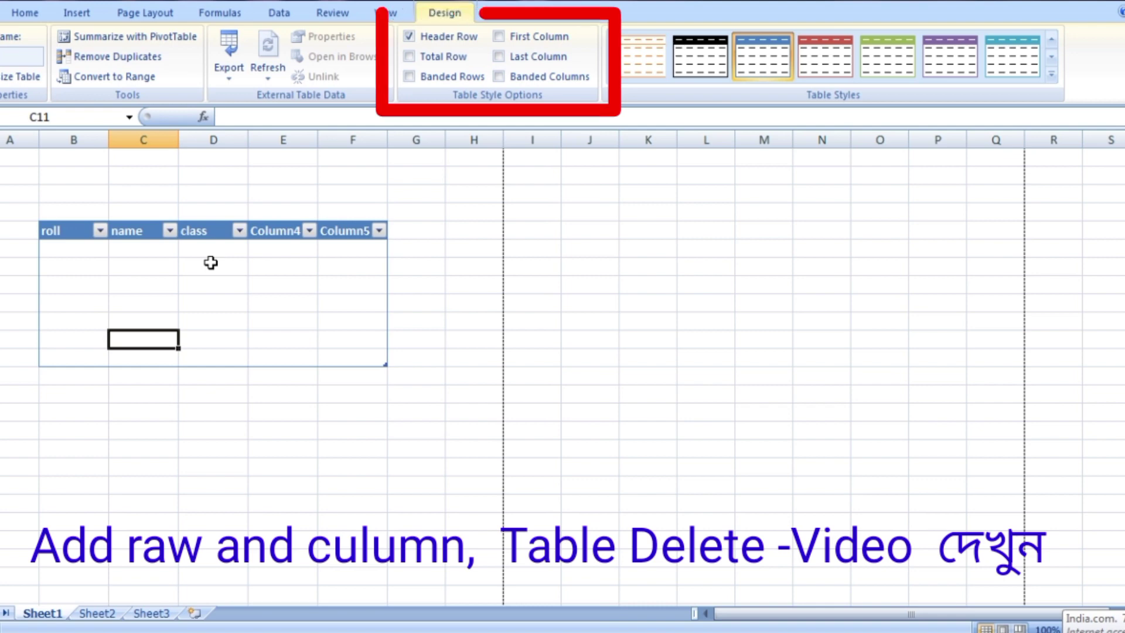
key("ctrl+F2")
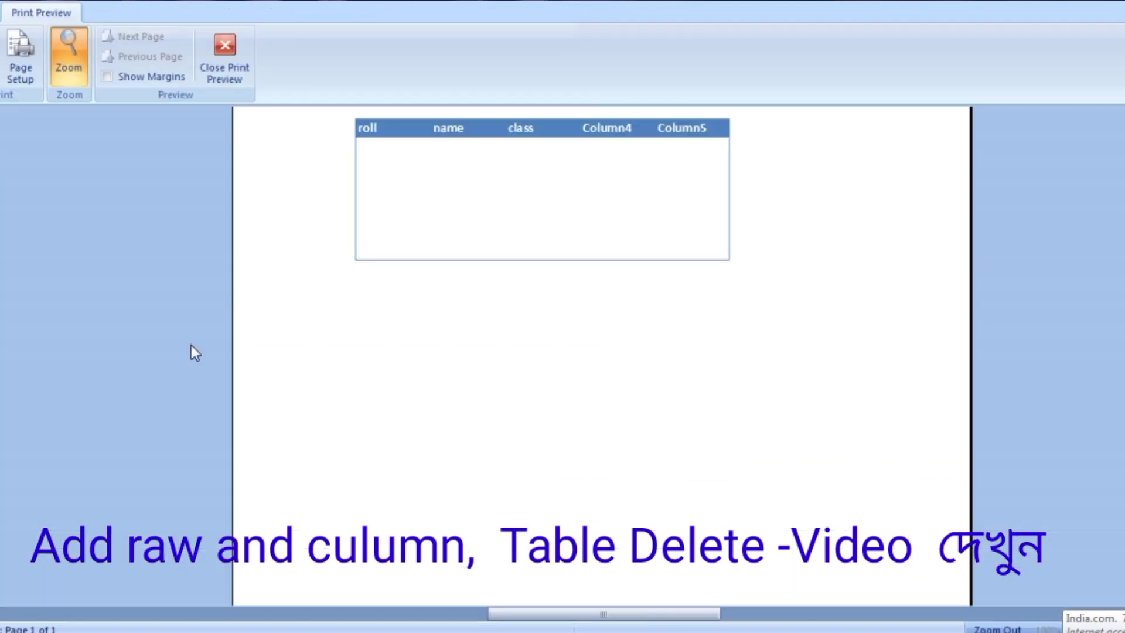
left_click(215, 57)
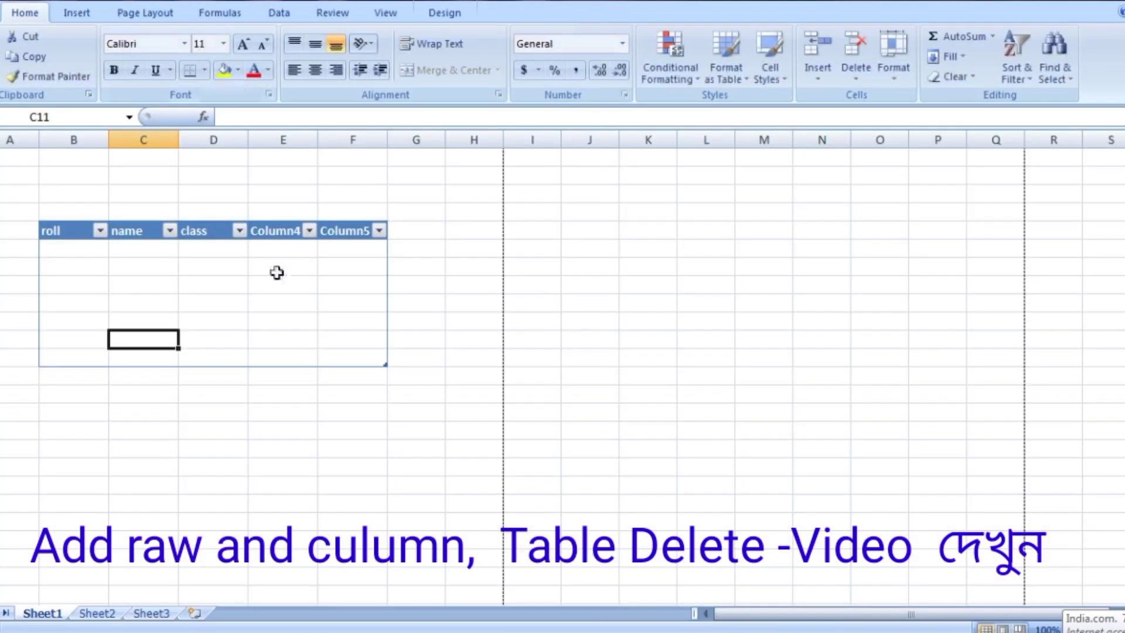
Turn banded rows back on for the table body and confirm in print preview.
mouse_move(69, 221)
left_mouse_down()
mouse_move(125, 284)
mouse_move(339, 311)
left_mouse_up()
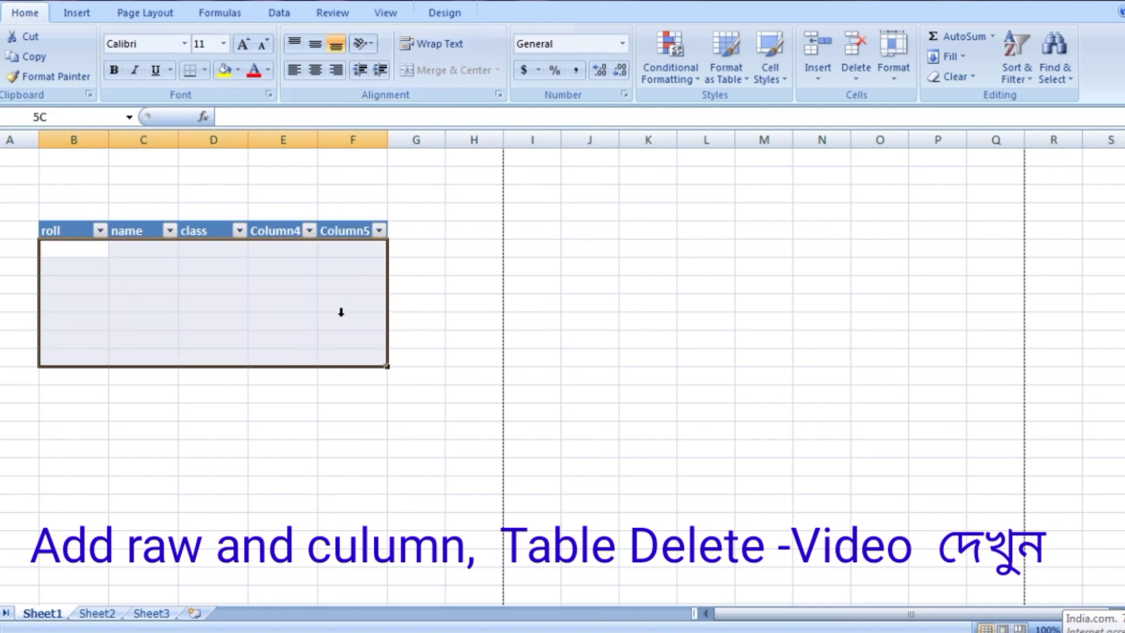
left_click(442, 14)
left_click(439, 77)
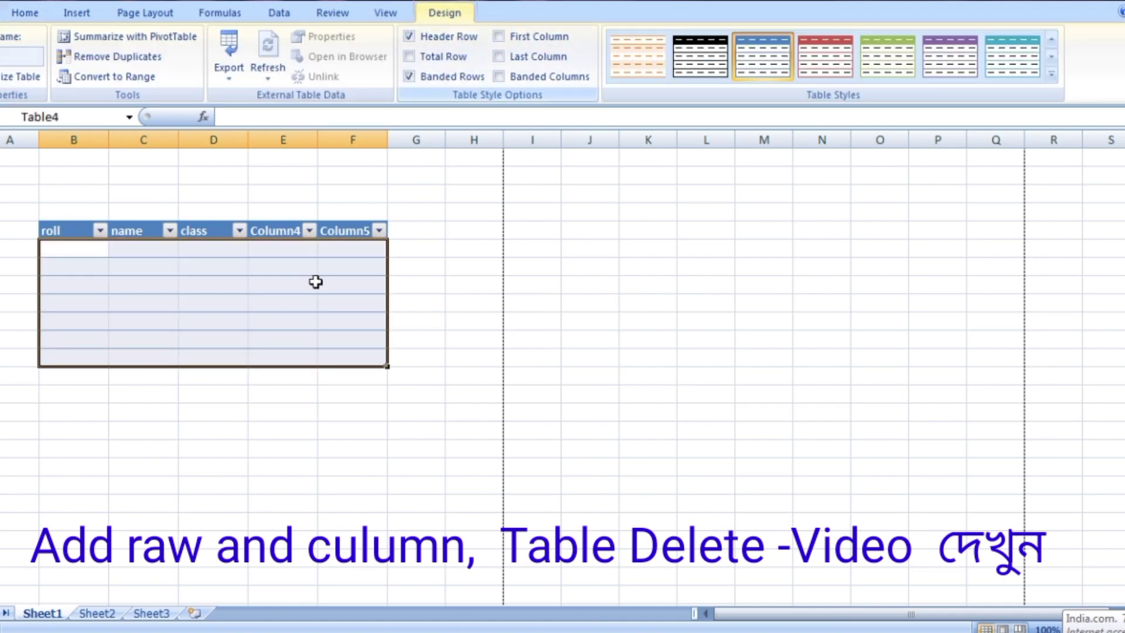
key("ctrl+F2")
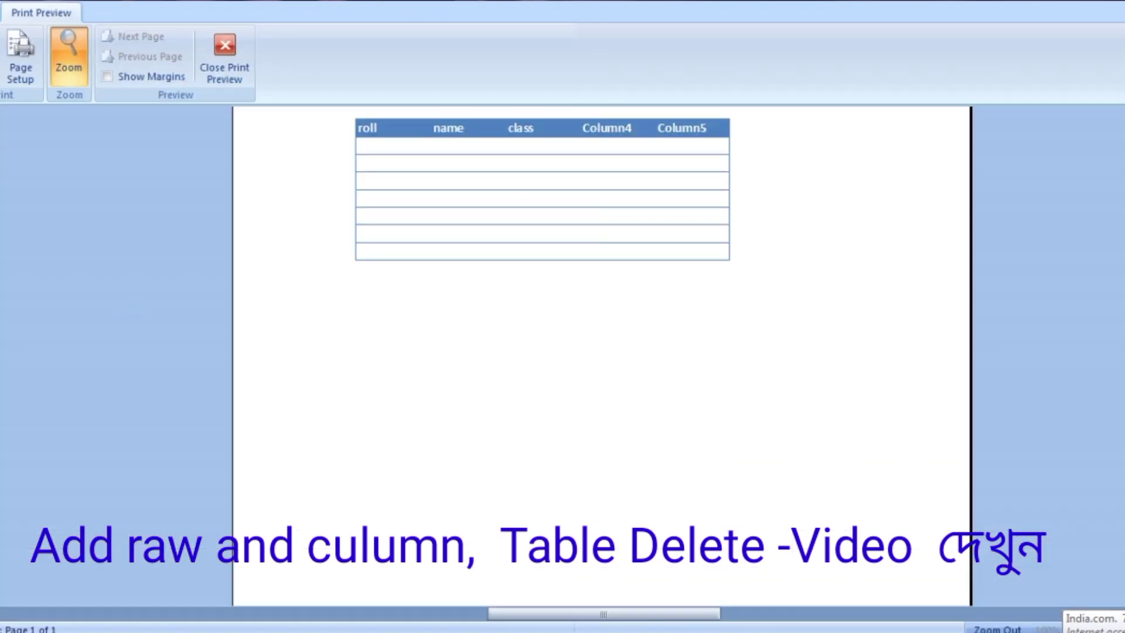
left_click(237, 49)
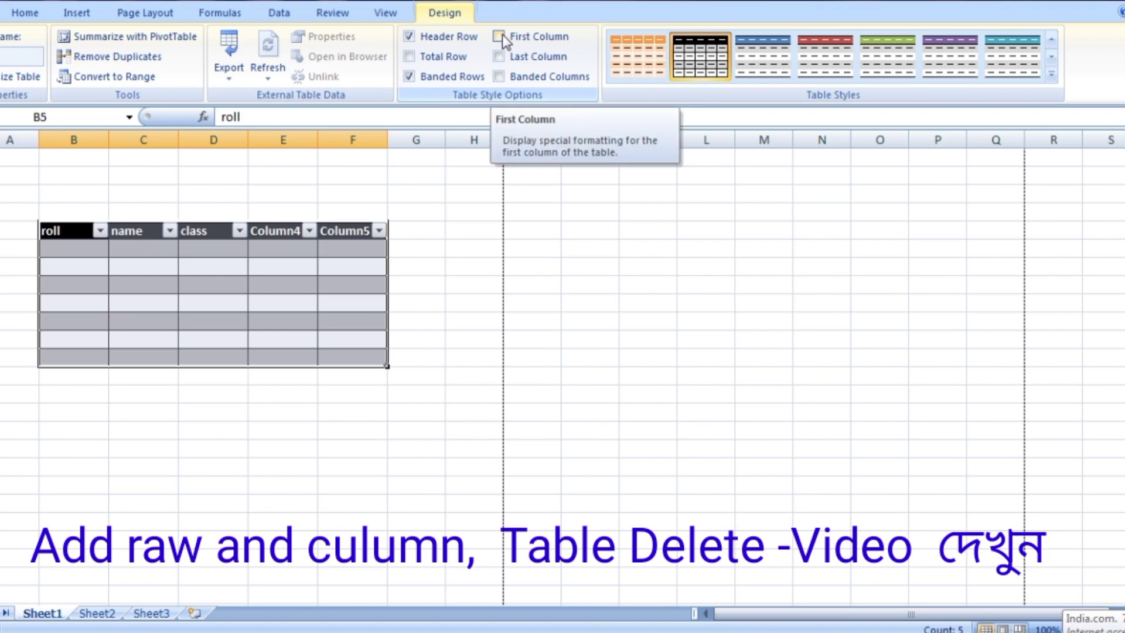
Apply Table Style Medium 15 and try first- and last-column emphasis, leaving both off.
left_click(1052, 75)
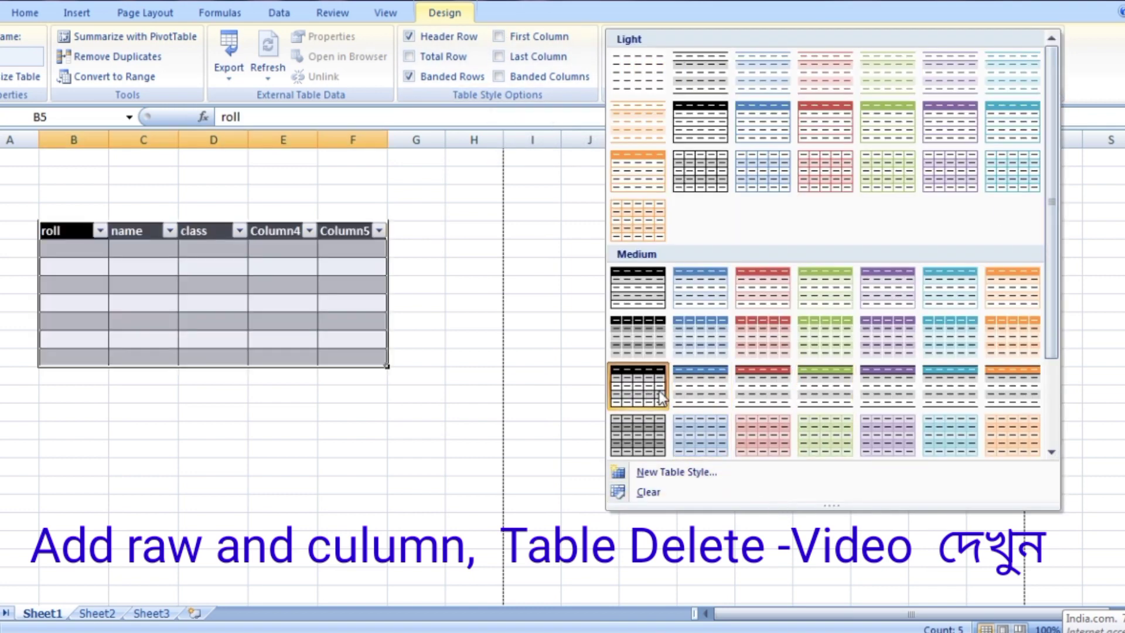
left_click(656, 400)
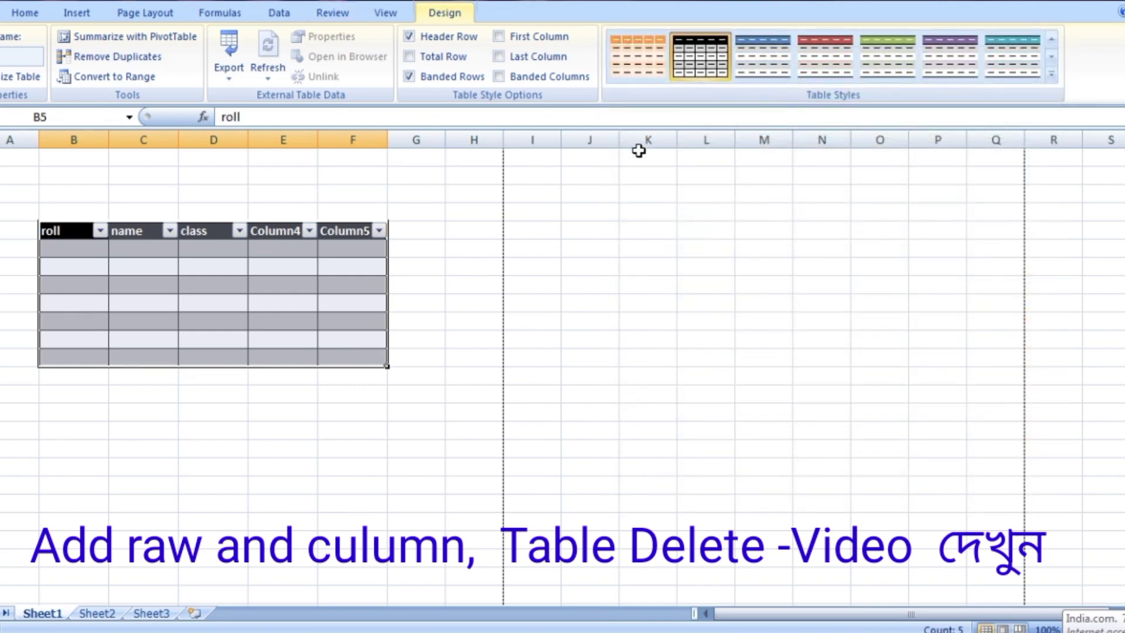
left_click(497, 36)
left_click(74, 285)
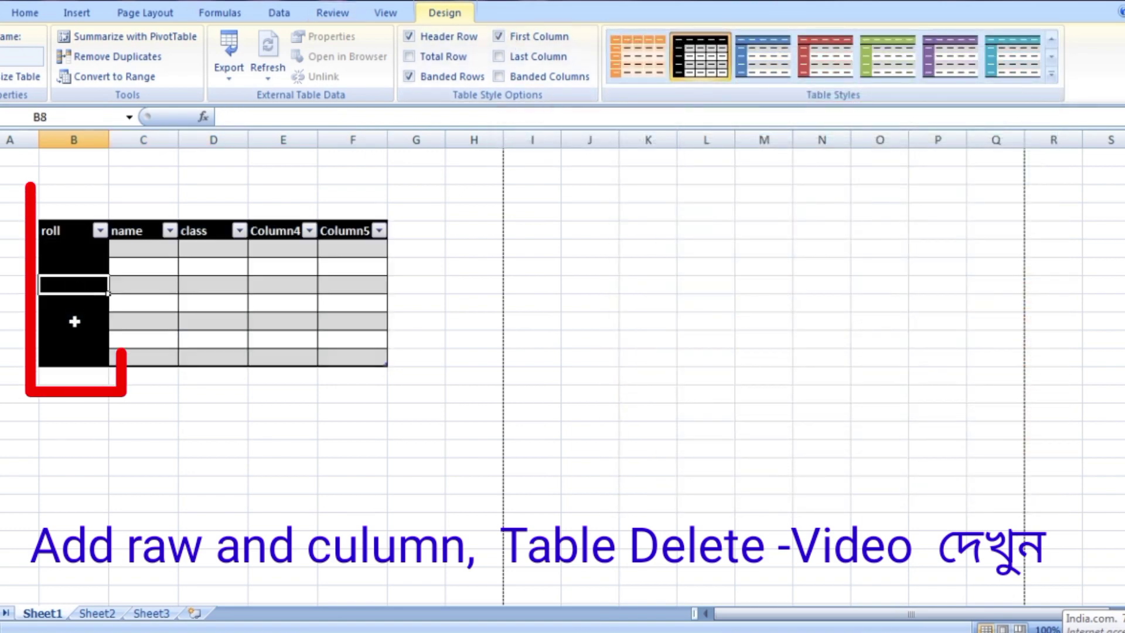
left_click_drag(70, 235, 74, 354)
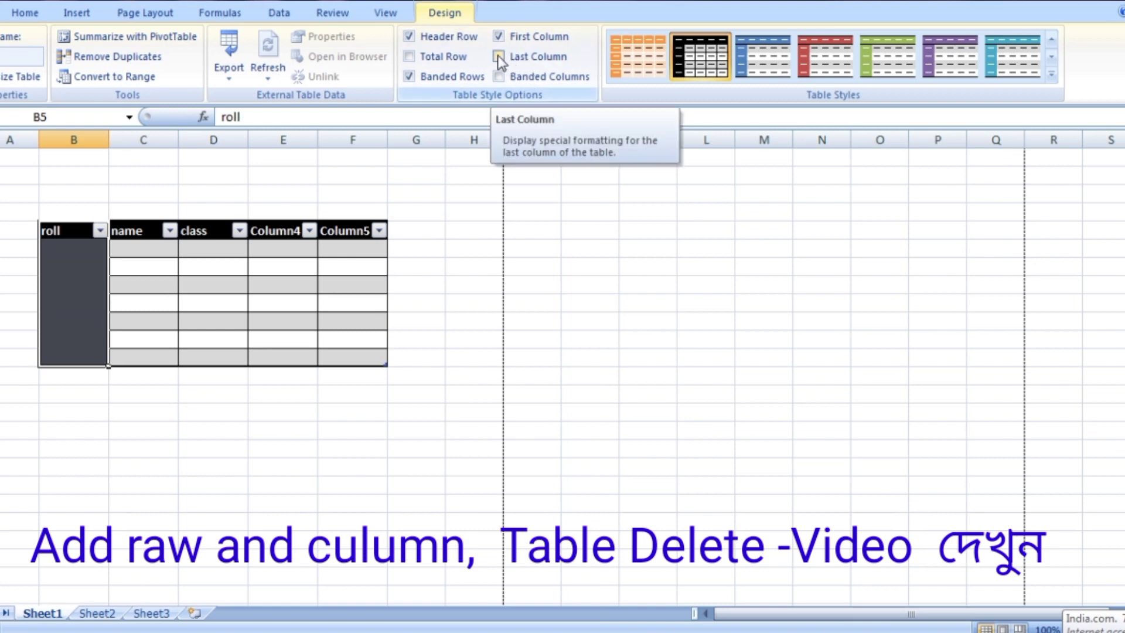
left_click(520, 58)
left_click(364, 307)
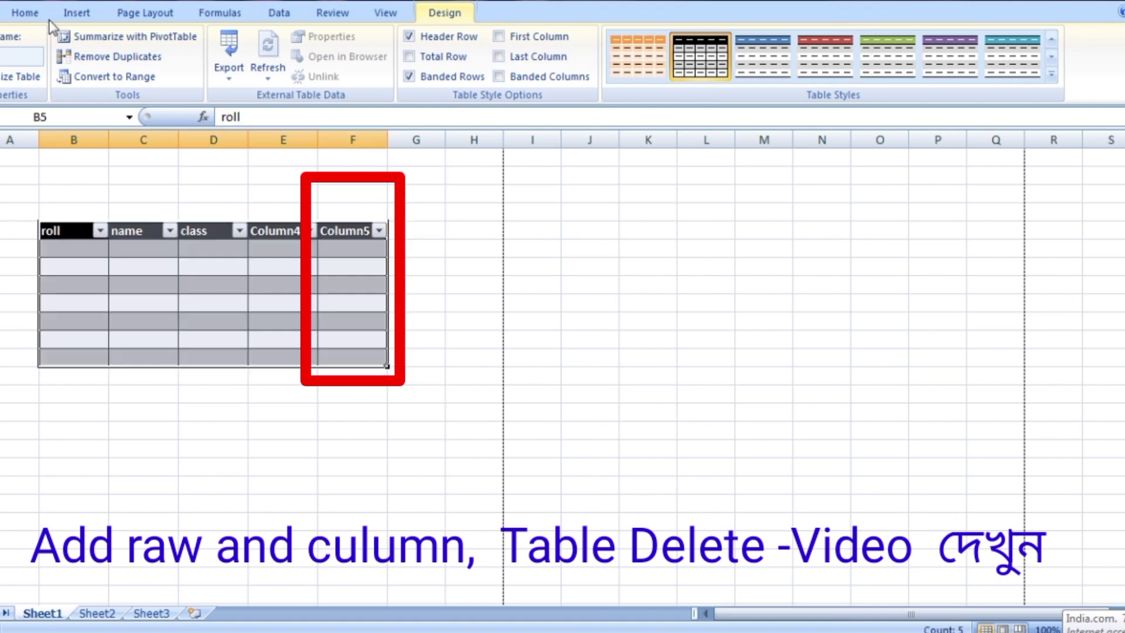
Try banded columns briefly, then apply the light-blue table style.
left_click(528, 76)
left_click(529, 77)
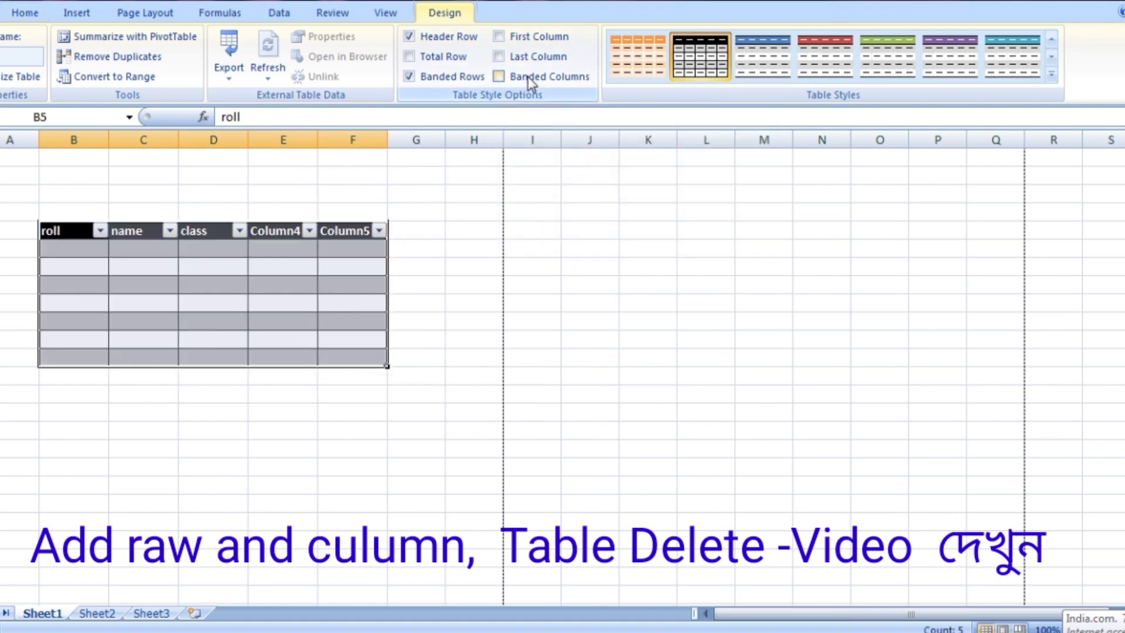
left_click(1052, 57)
left_click(1051, 75)
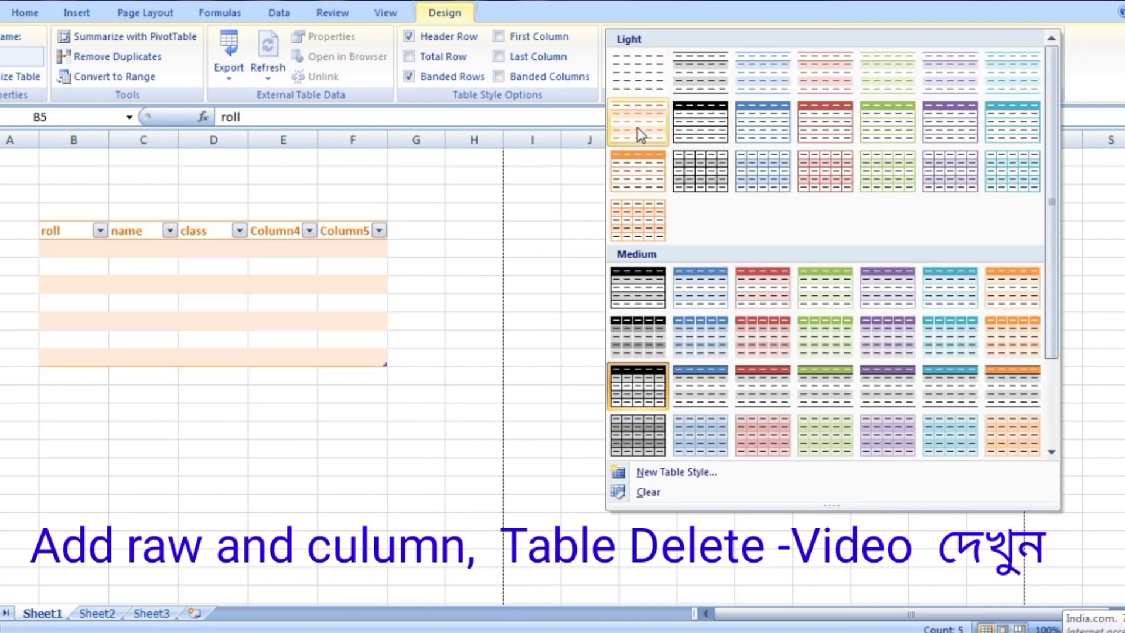
left_click(758, 115)
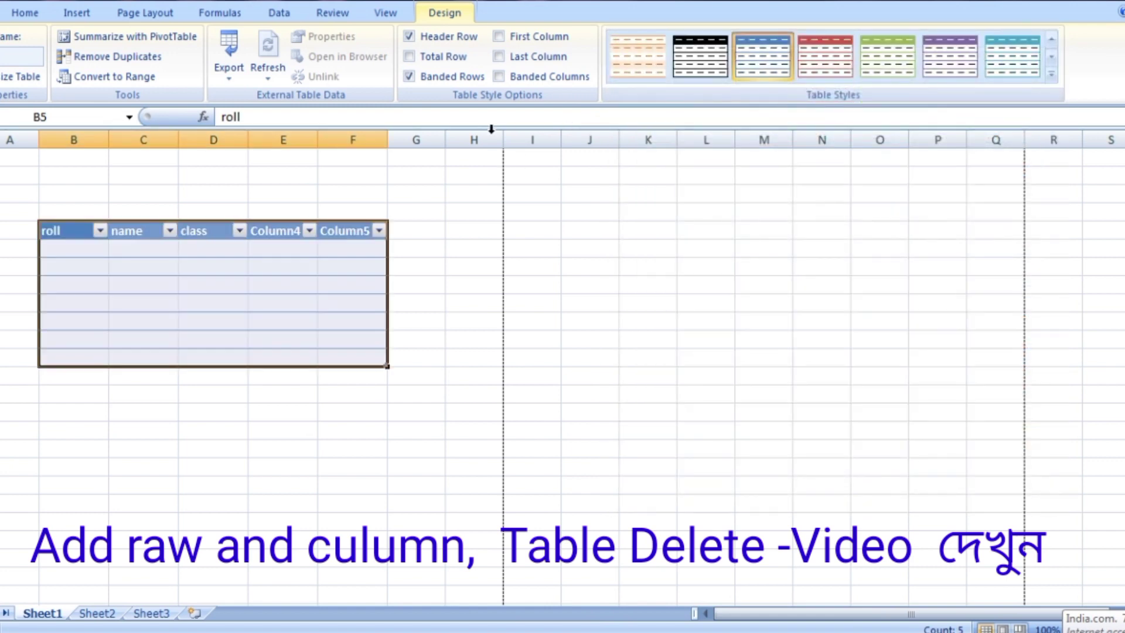
Toggle banded columns on and off on the blue table and check the print preview.
left_click(499, 77)
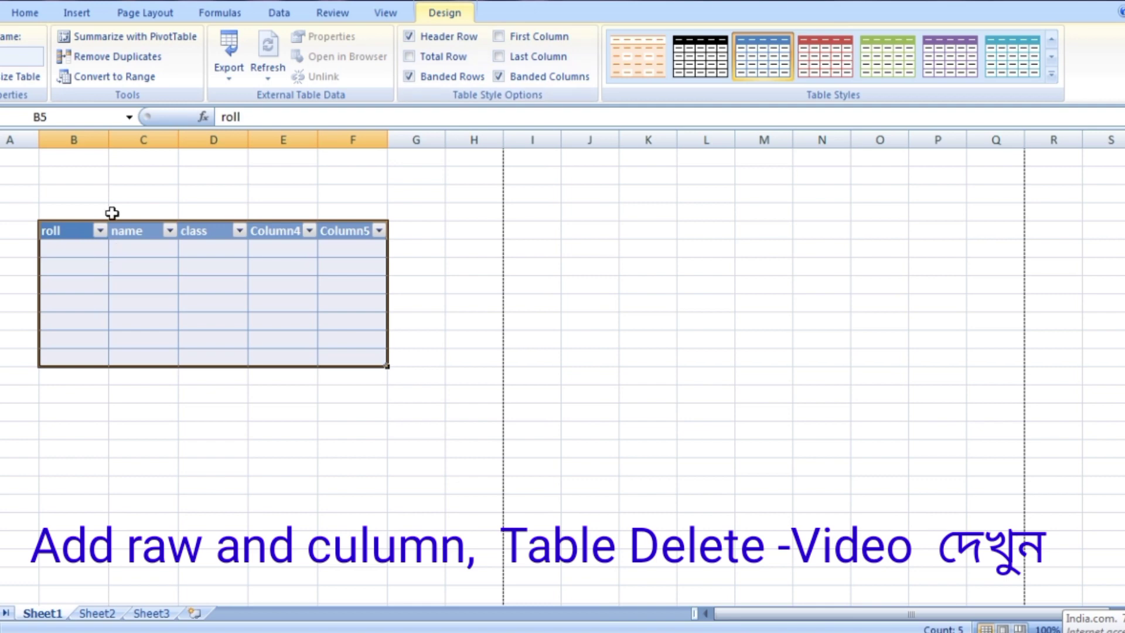
left_click(499, 77)
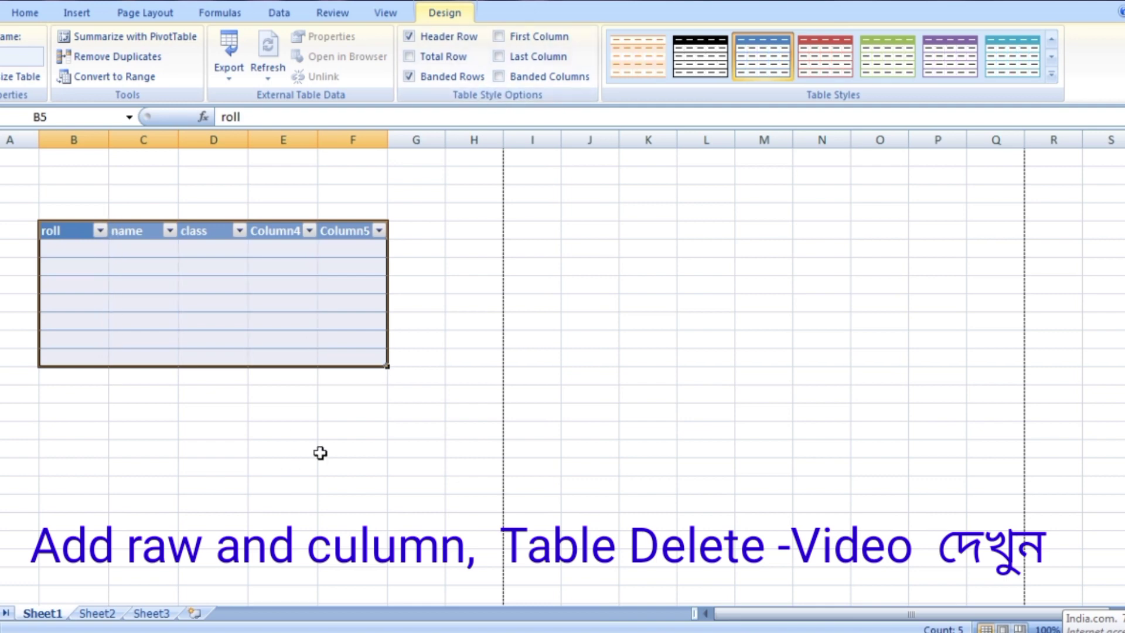
key("ctrl+F2")
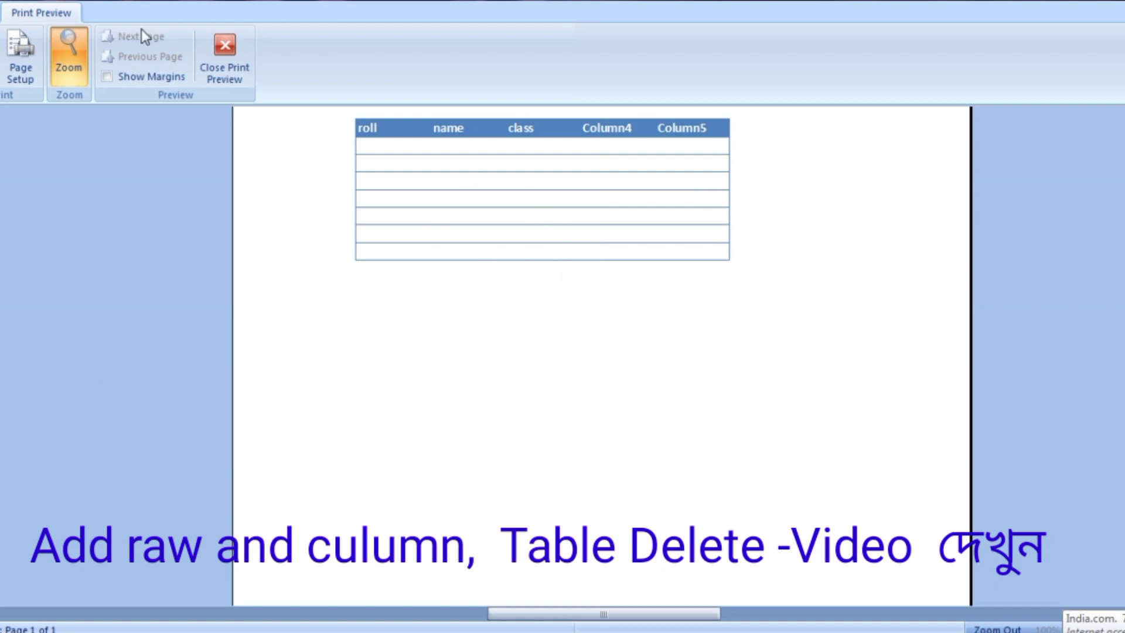
left_click(218, 50)
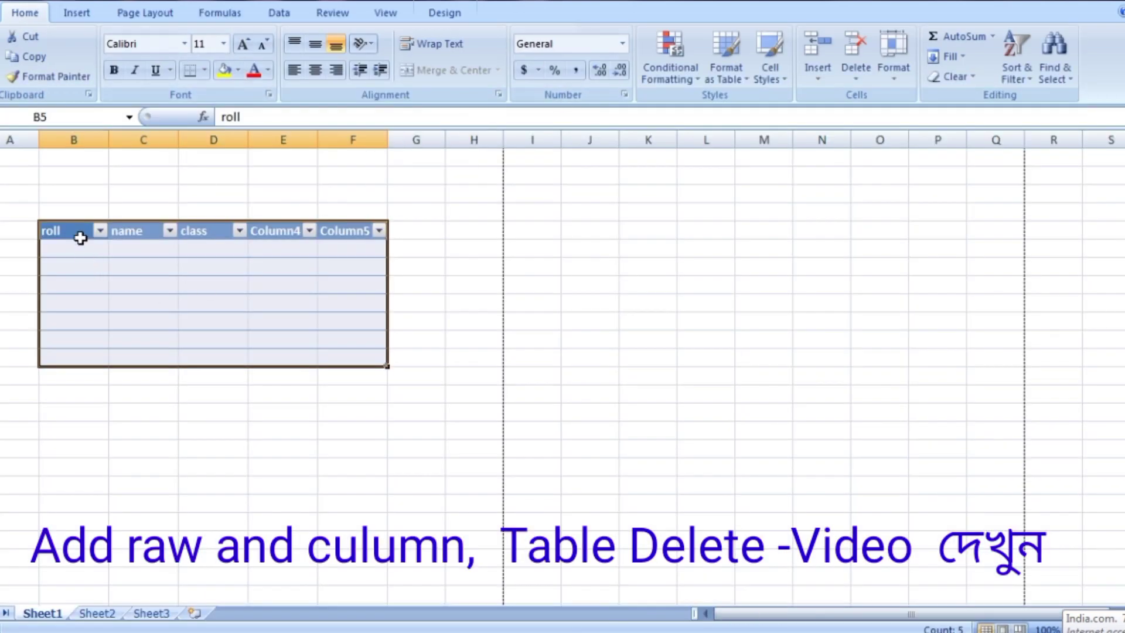
Turn on banded columns for the whole blue table and confirm the grid in print preview.
left_click_drag(80, 238, 328, 352)
left_click(445, 13)
left_click(500, 76)
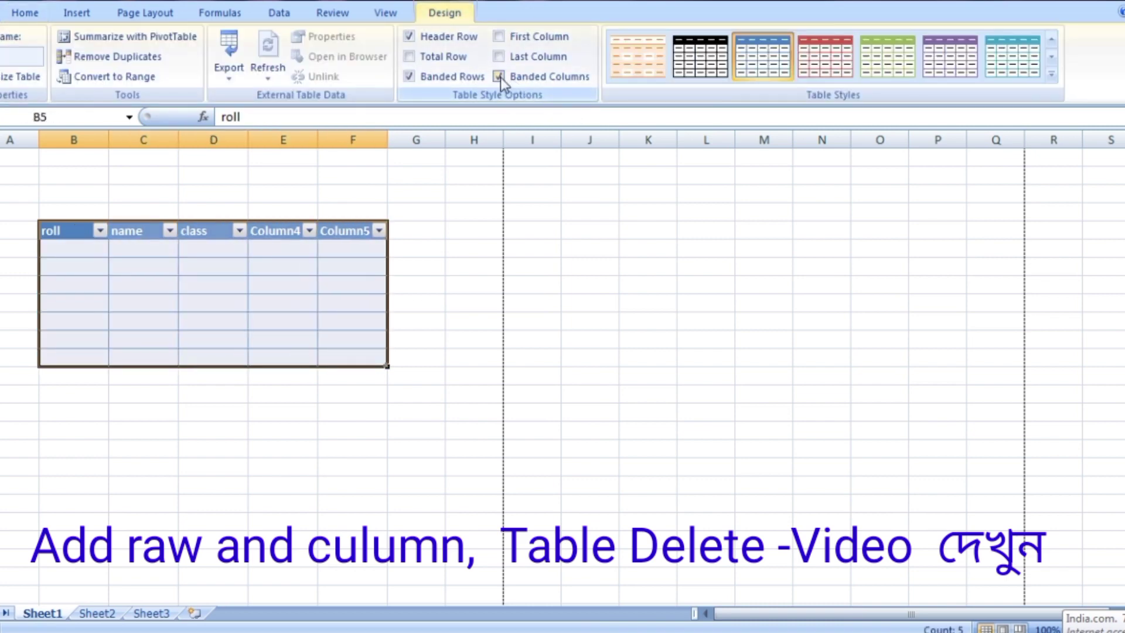
key("ctrl+F2")
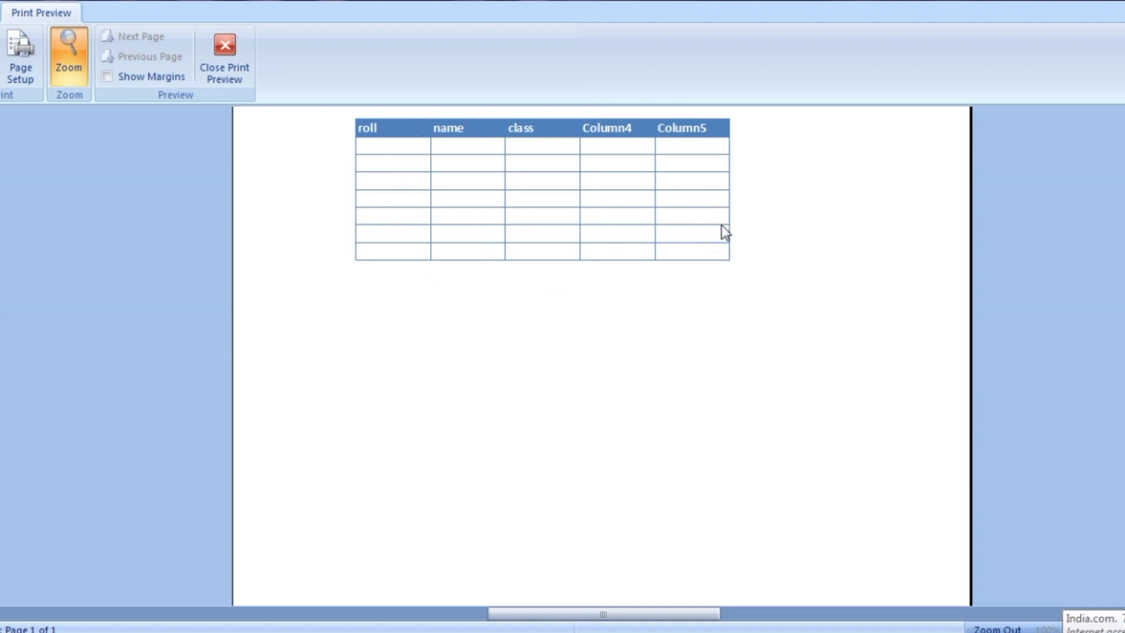
left_click(224, 56)
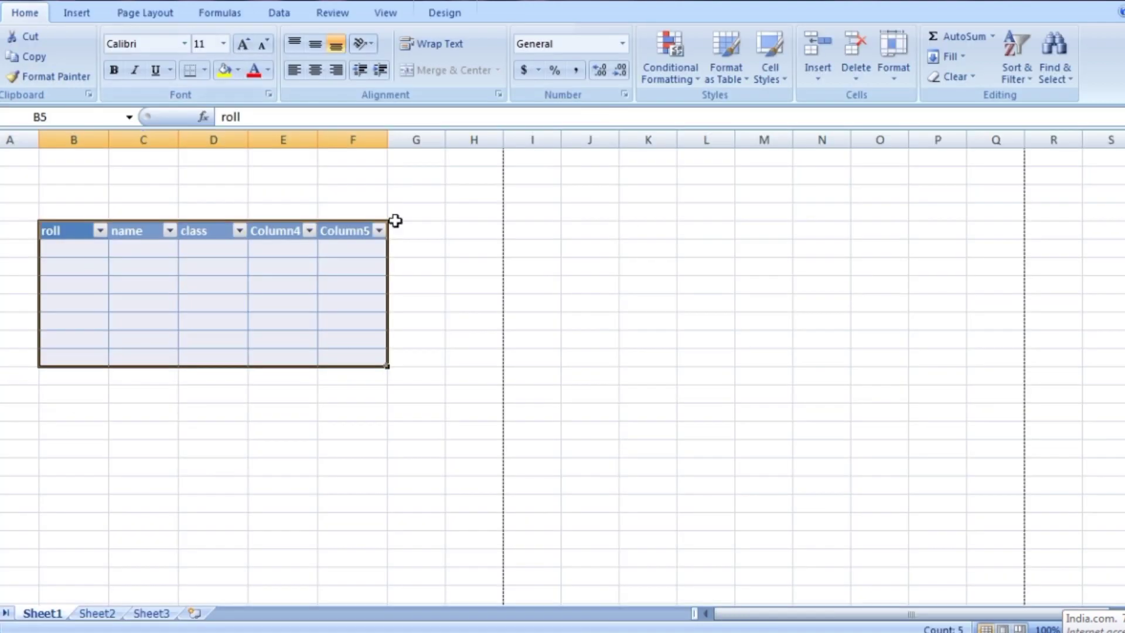